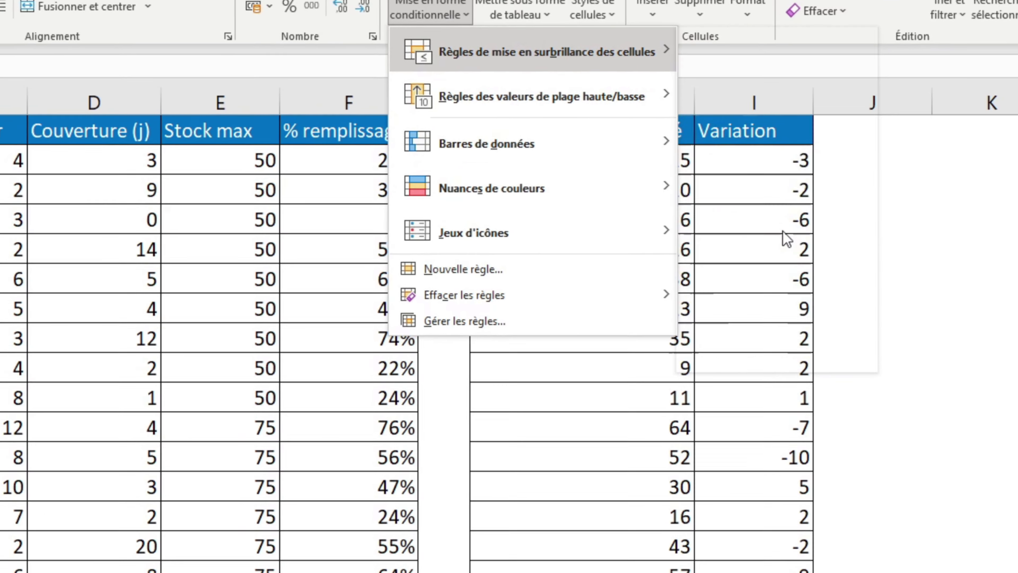
# Highlight the Référence article cells containing the text "Sauc" with a custom light orange fill
pyautogui.click(782, 231)
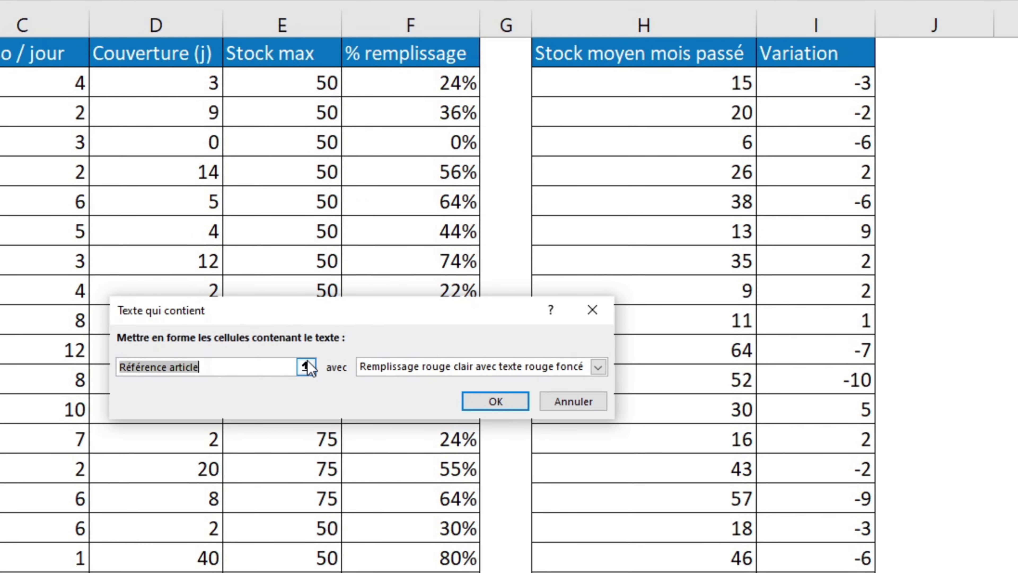
pyautogui.write('Sauc')
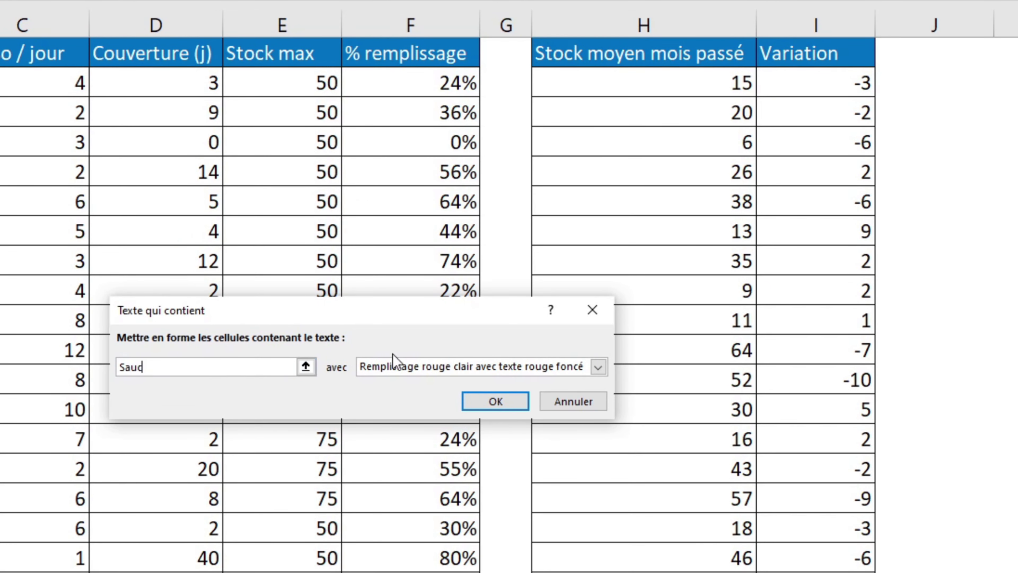
pyautogui.click(598, 366)
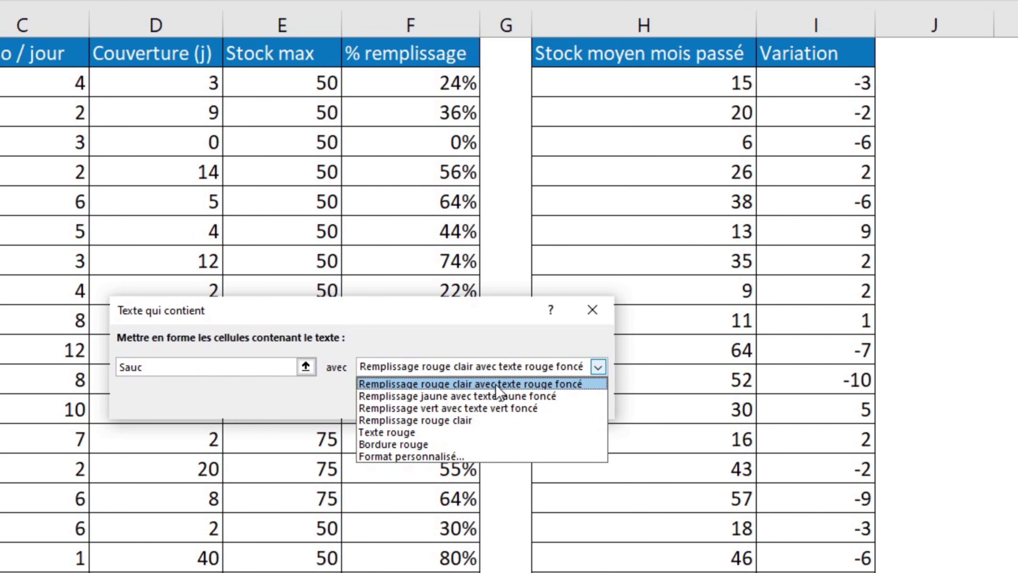
pyautogui.click(441, 457)
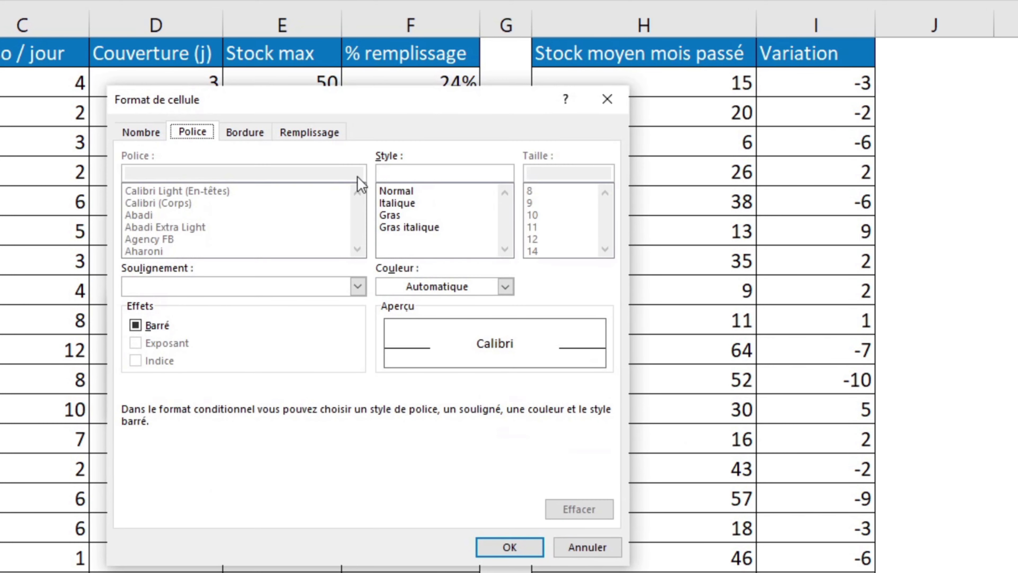
pyautogui.click(315, 136)
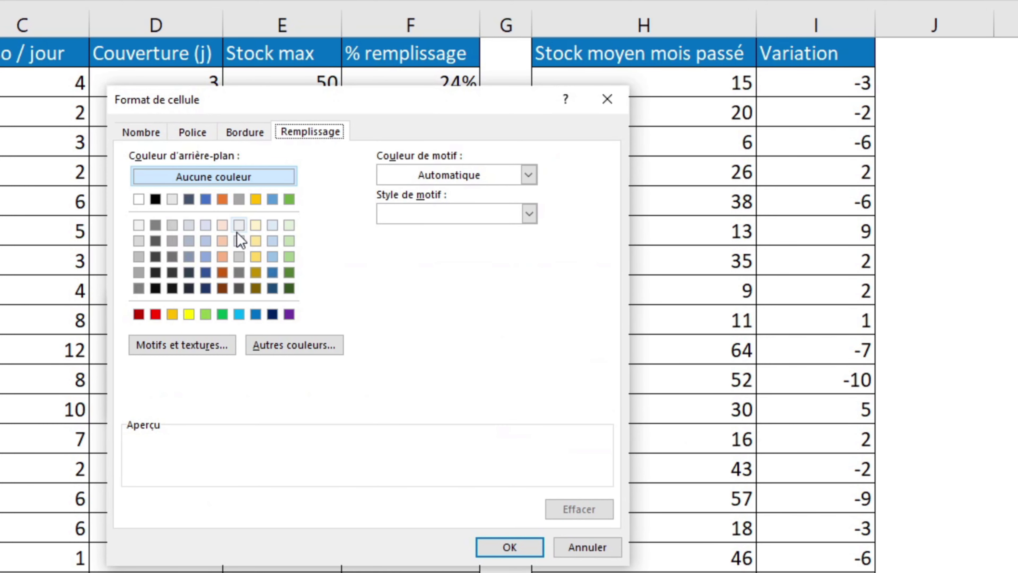
pyautogui.click(226, 241)
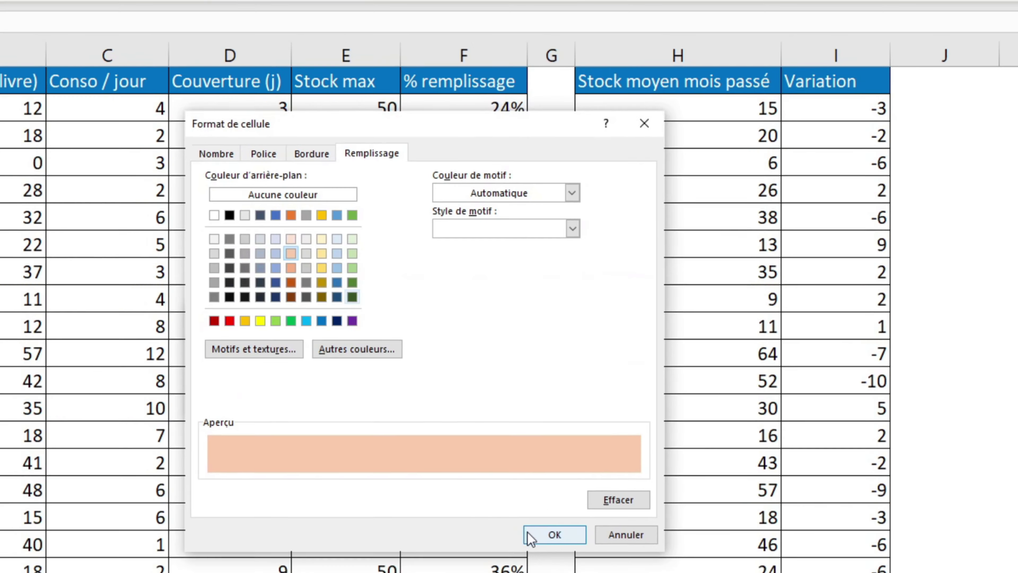
pyautogui.click(509, 546)
pyautogui.click(496, 407)
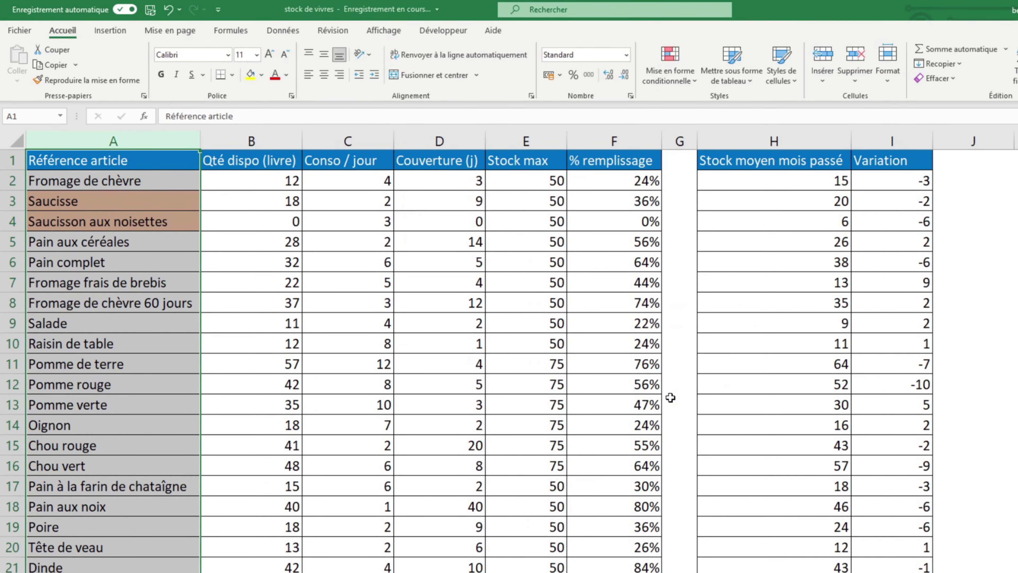
pyautogui.click(608, 358)
pyautogui.click(105, 223)
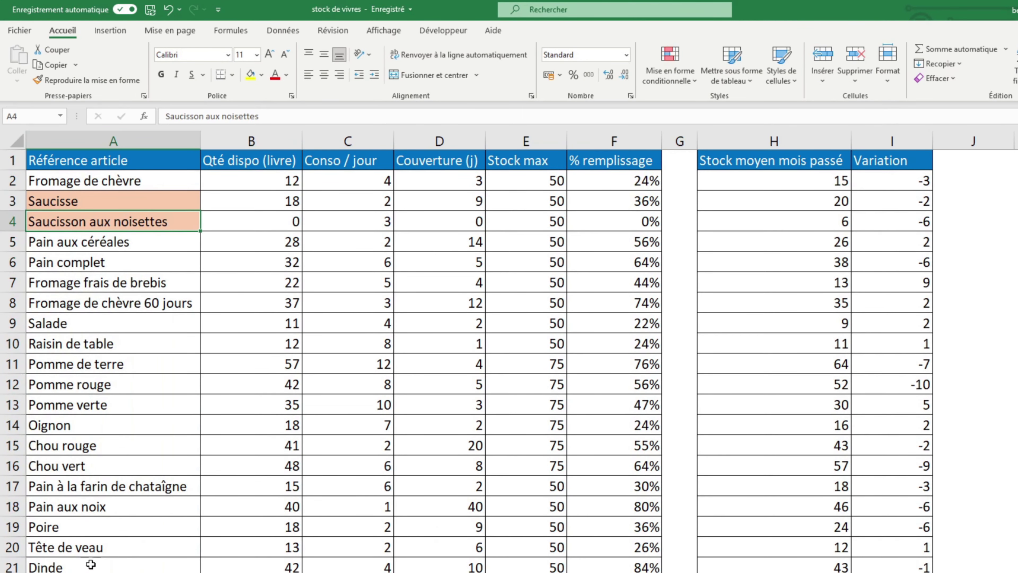
pyautogui.click(96, 572)
# Highlight the 5 highest values in the Qté dispo (livre) column with green fill and dark green text
pyautogui.click(279, 160)
pyautogui.hotkey('ctrl', 'shift', 'Down')
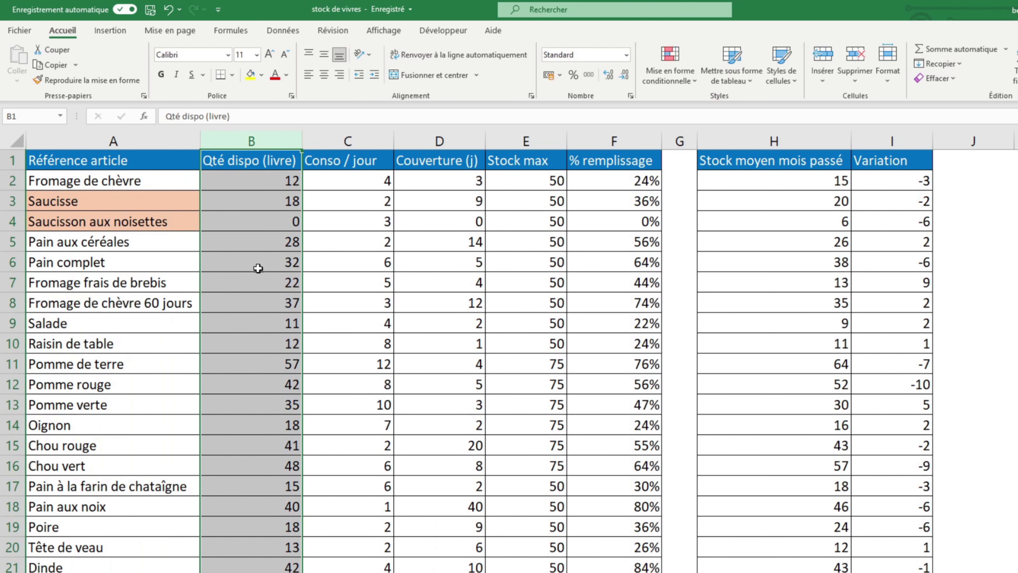
pyautogui.click(252, 185)
pyautogui.click(252, 139)
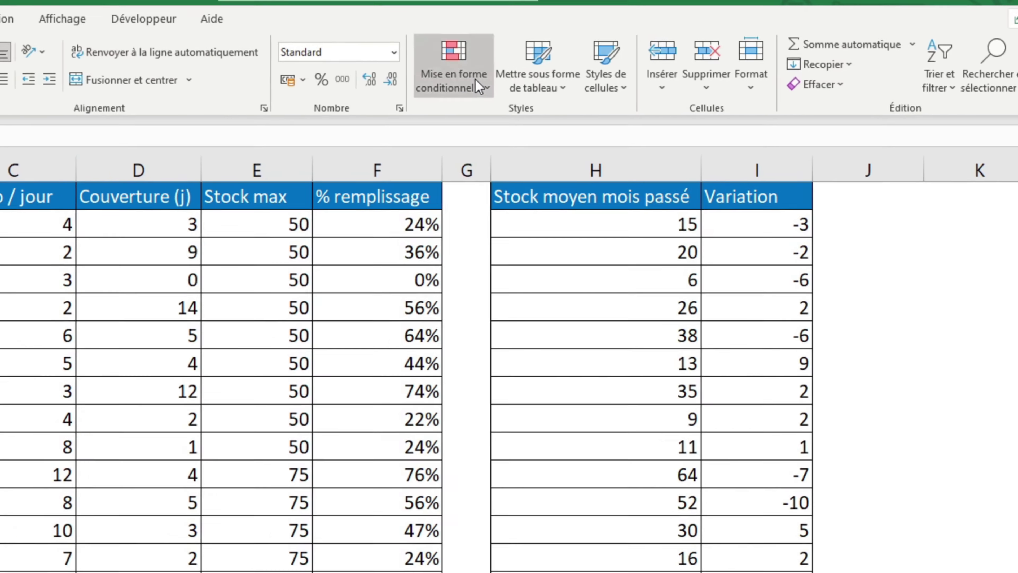
pyautogui.click(665, 58)
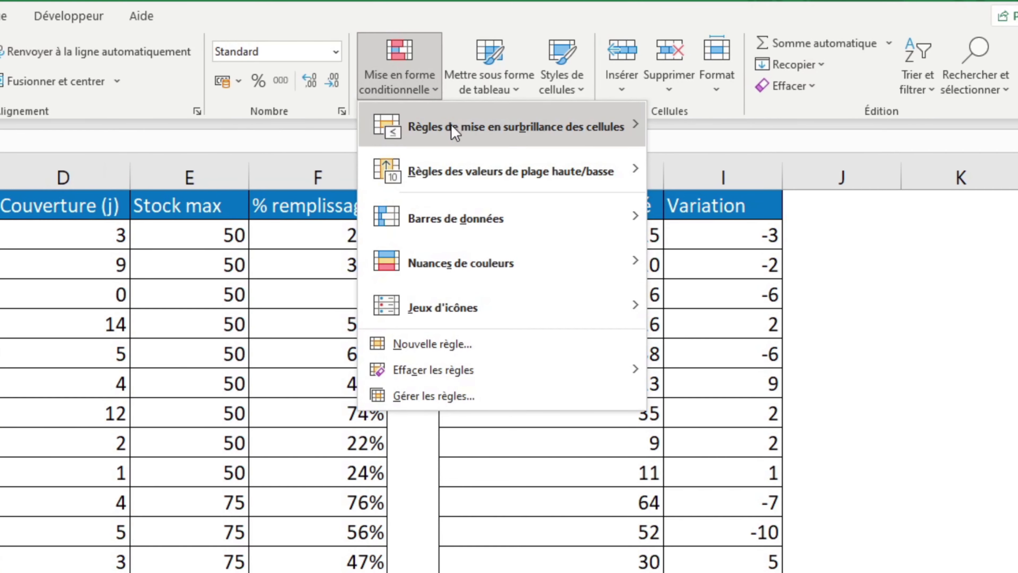
pyautogui.moveTo(496, 185)
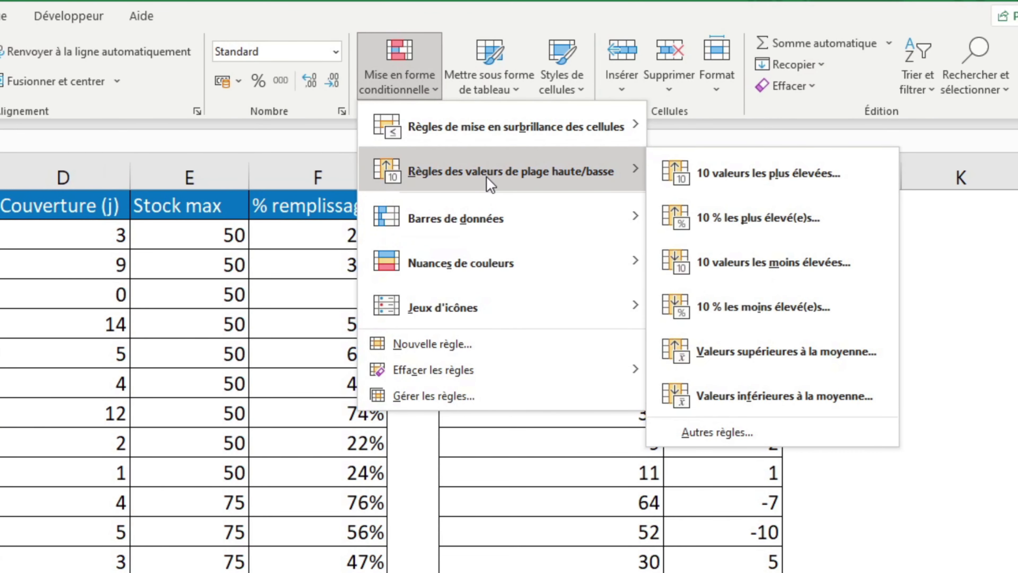
pyautogui.click(810, 184)
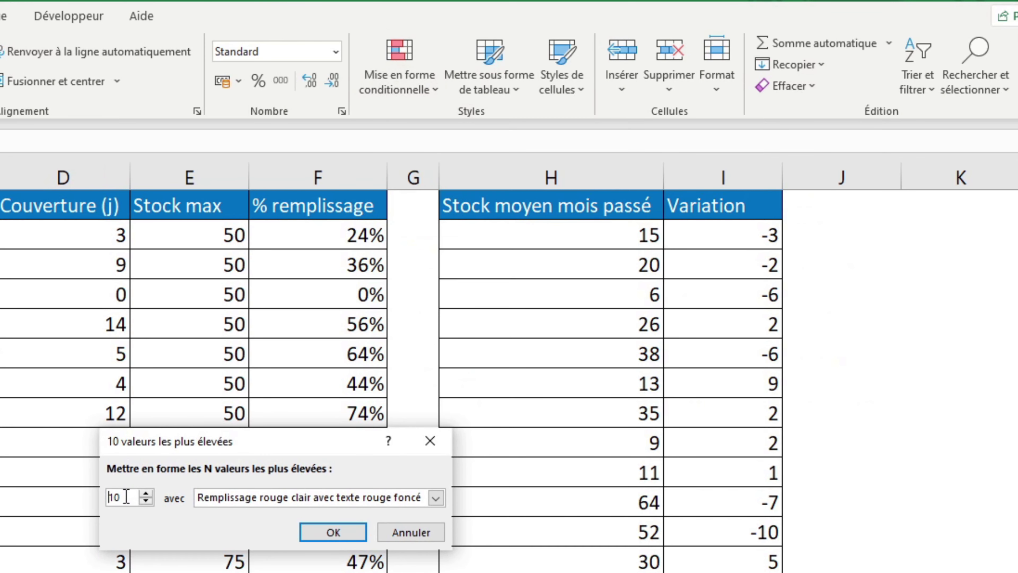
pyautogui.click(145, 502)
pyautogui.click(145, 501)
pyautogui.click(146, 501)
pyautogui.click(436, 497)
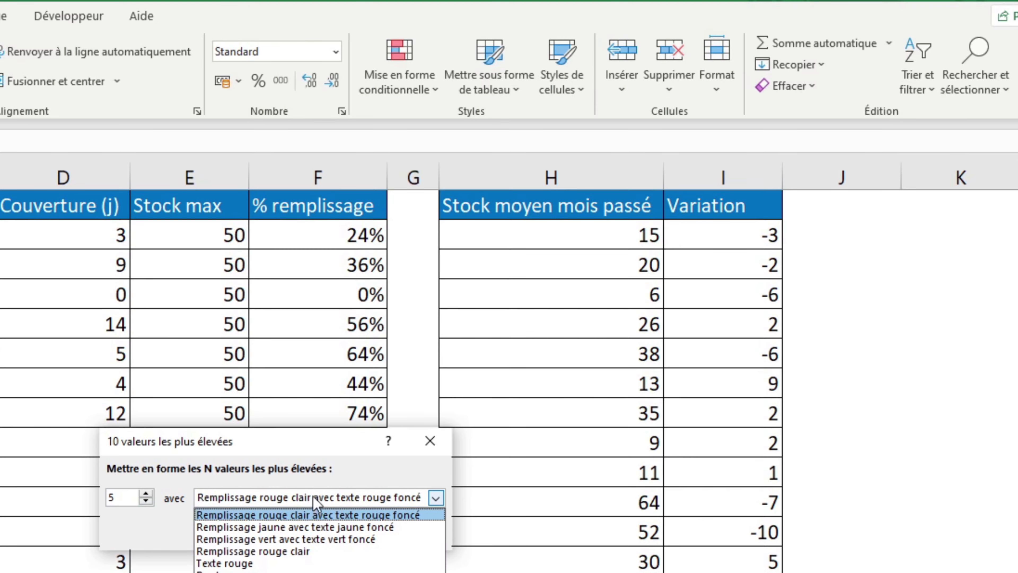
pyautogui.click(305, 537)
pyautogui.click(311, 535)
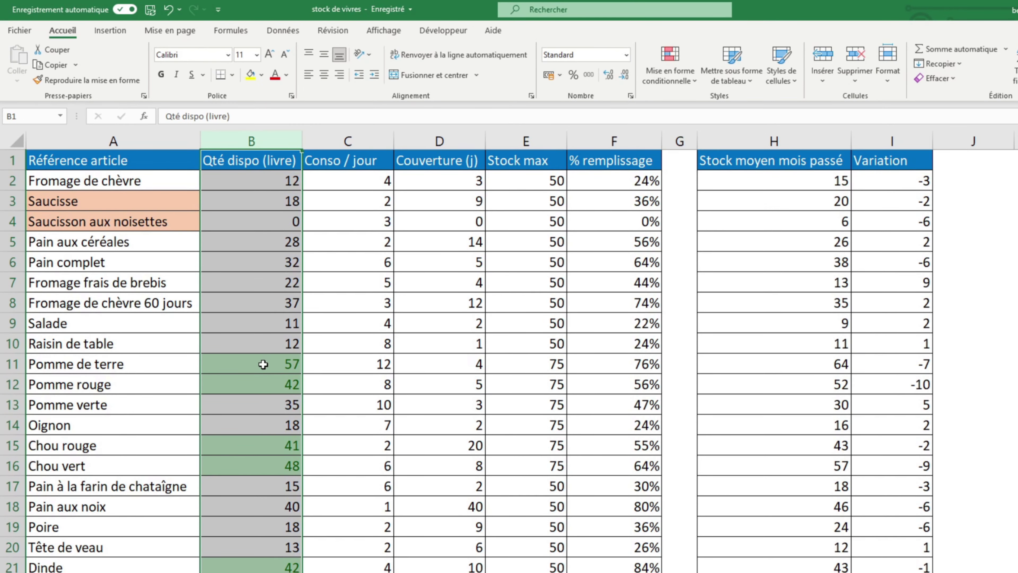
pyautogui.click(263, 364)
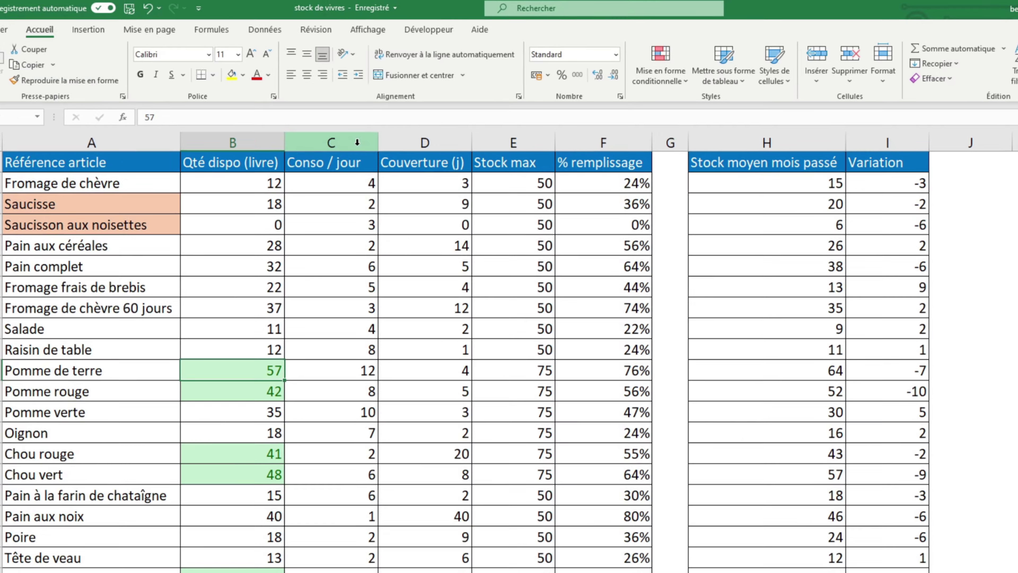
# Highlight the above-average values in the Conso / jour column with light red fill and dark red text
pyautogui.click(373, 140)
pyautogui.click(681, 81)
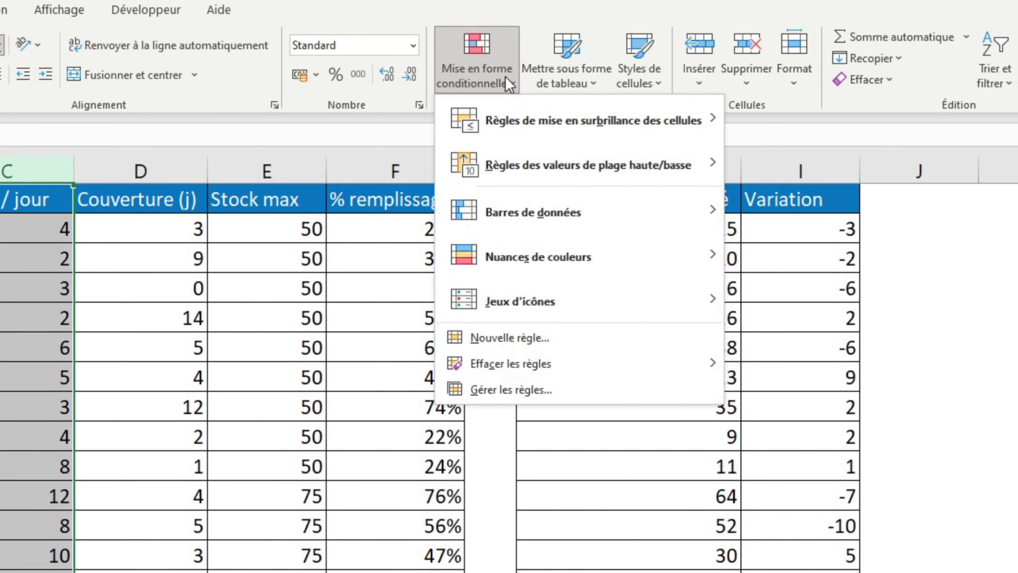
pyautogui.moveTo(577, 170)
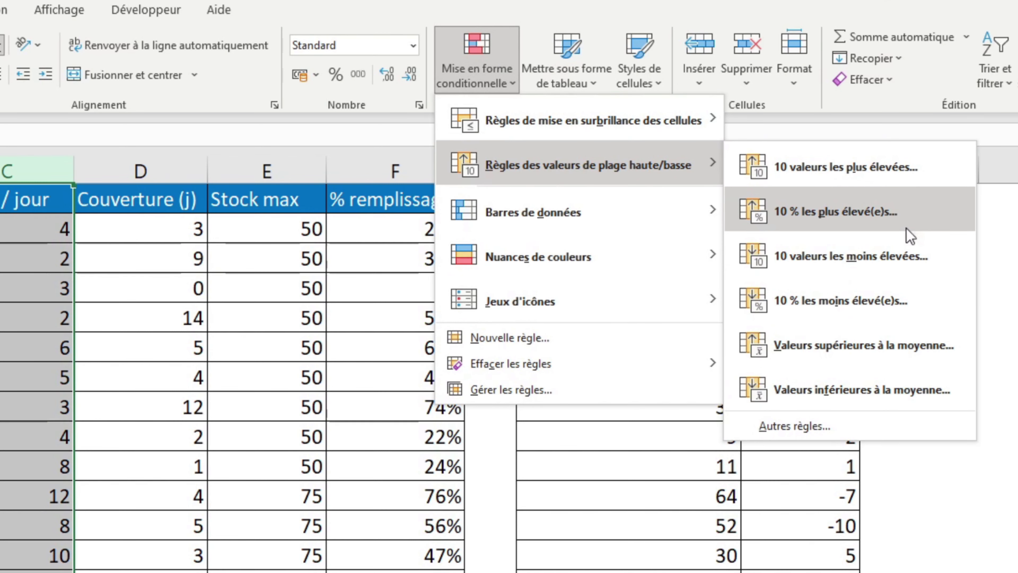
pyautogui.click(879, 348)
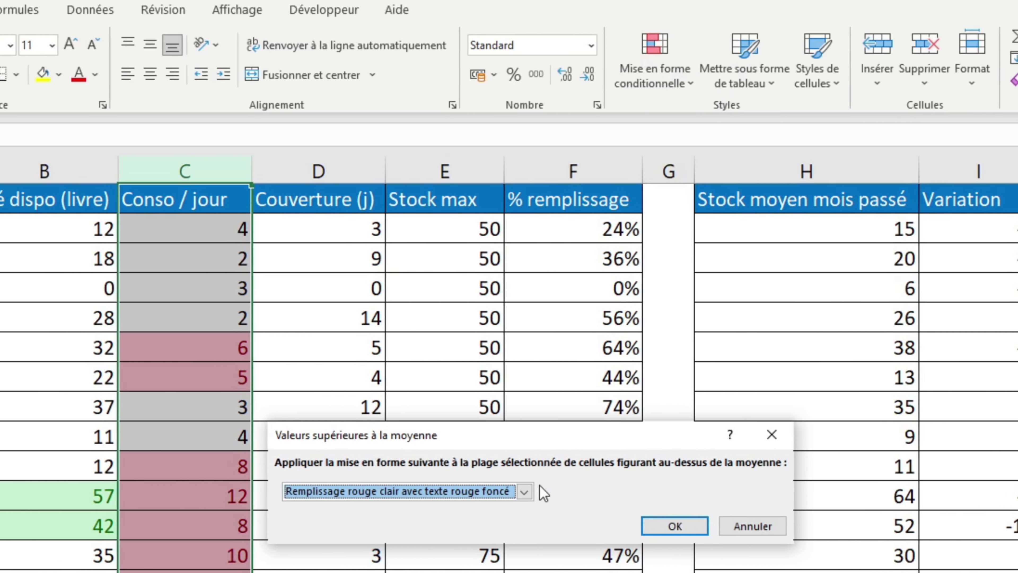
pyautogui.click(694, 525)
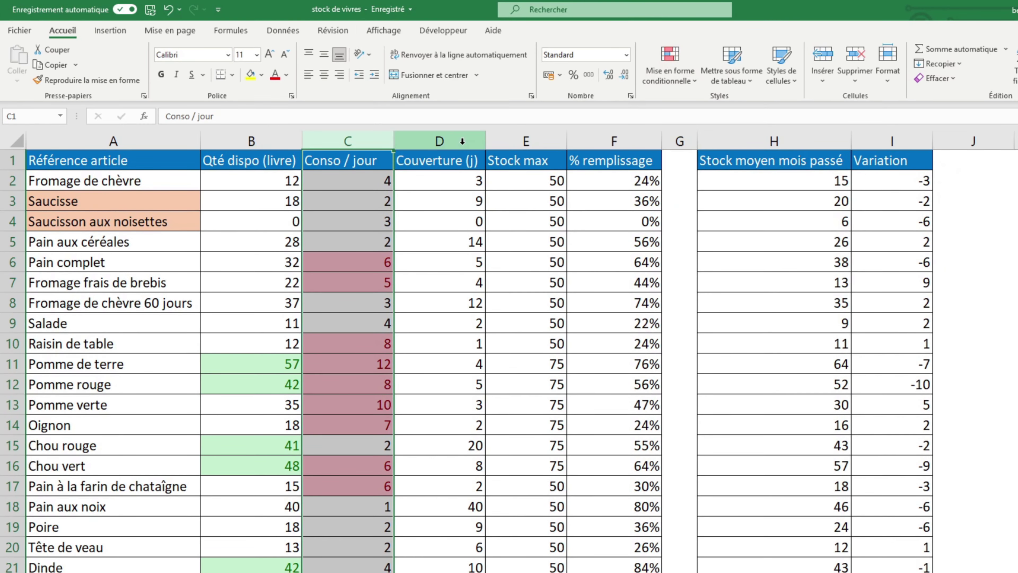
# Set up a less-than highlighting rule with threshold 3 on the Couverture (j) values from D2 down
pyautogui.click(449, 176)
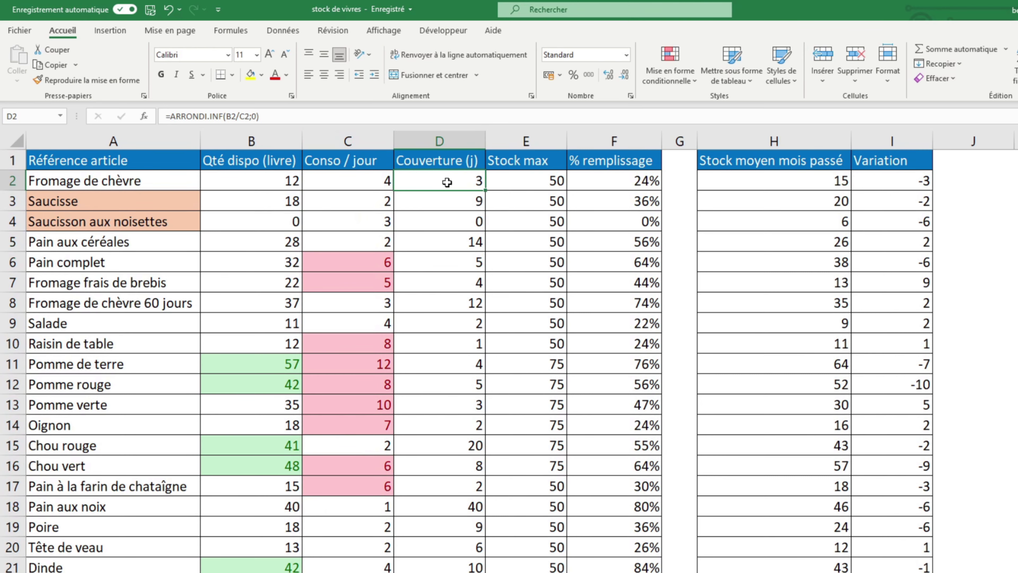
pyautogui.hotkey('ctrl', 'shift', 'Down')
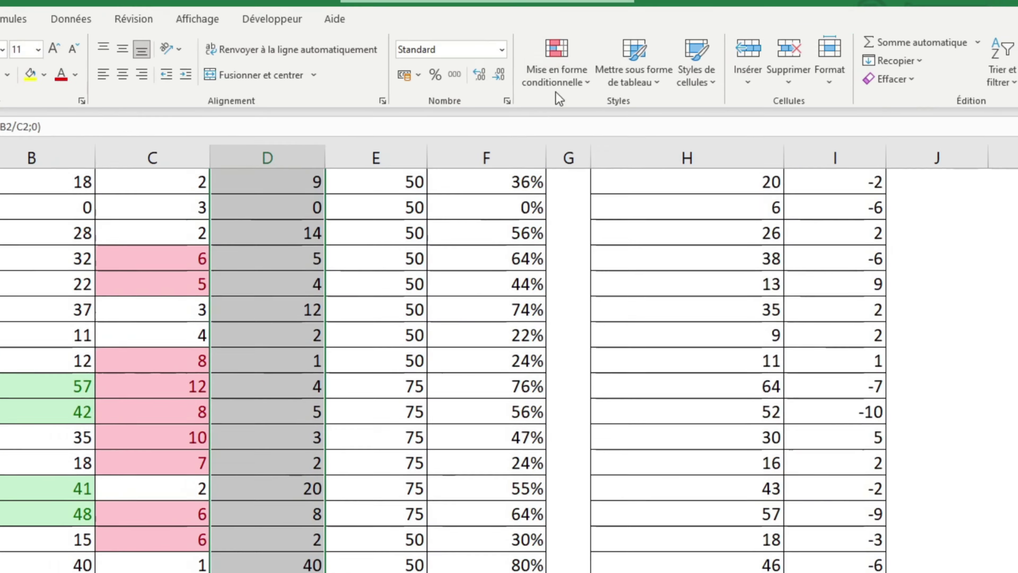
pyautogui.click(686, 82)
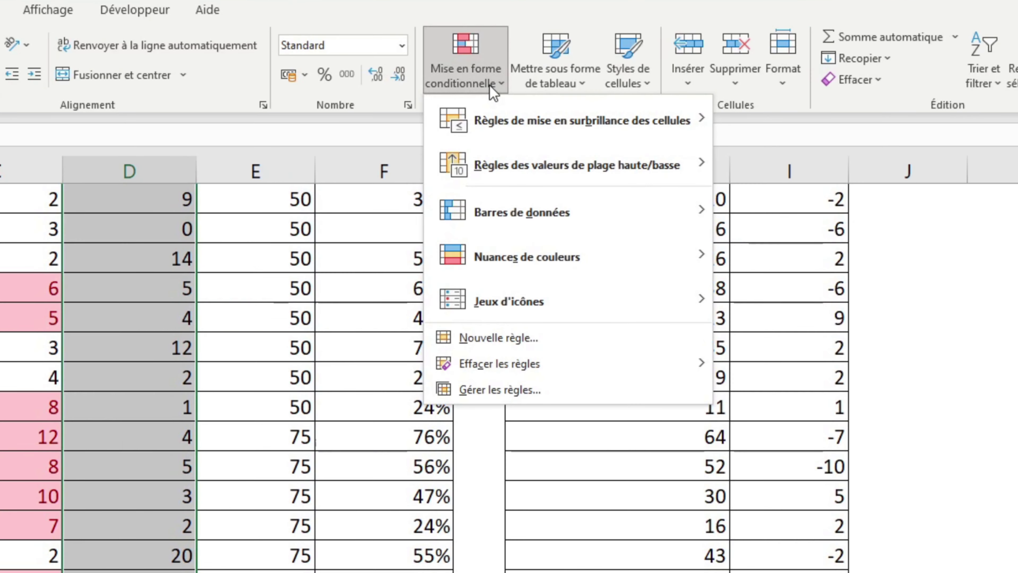
pyautogui.moveTo(515, 131)
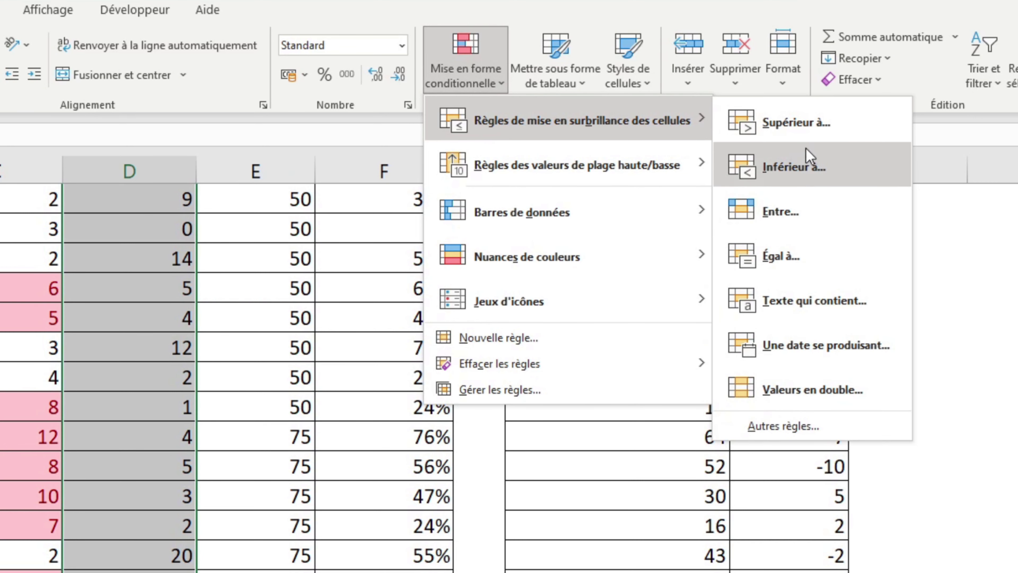
pyautogui.click(812, 173)
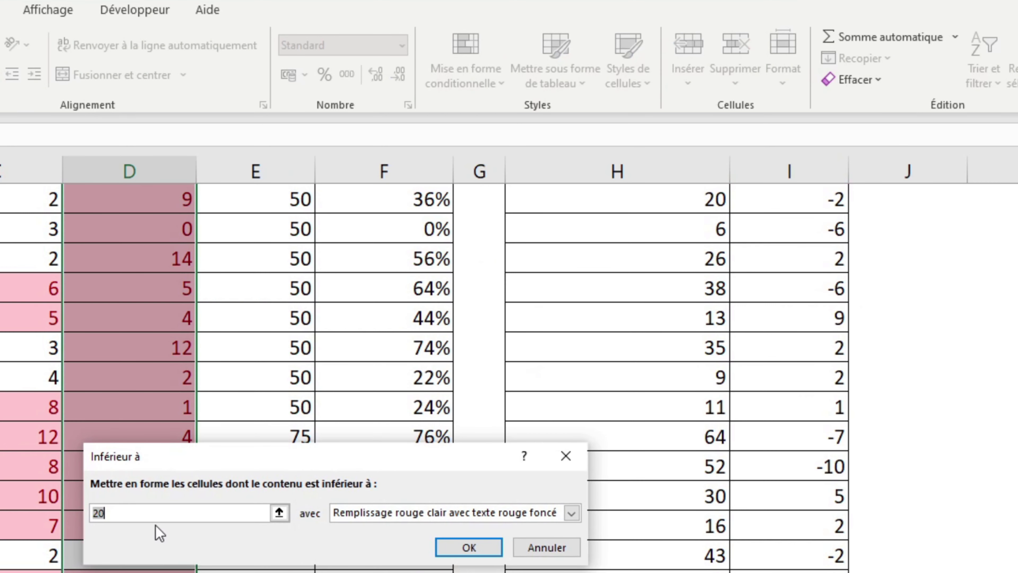
pyautogui.write('3')
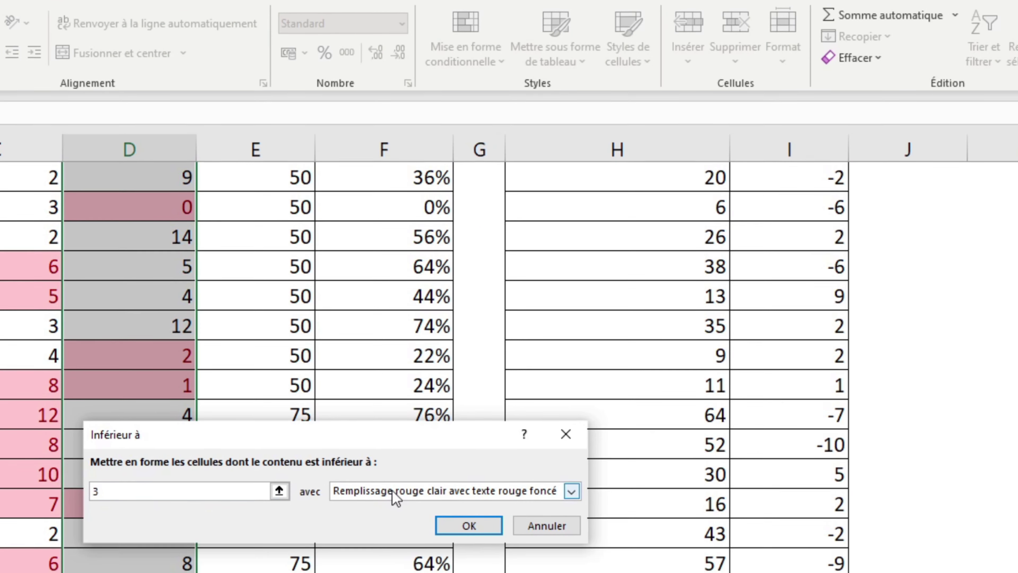
# Give the less-than rule a custom format with bold text and a bright red fill, and apply it
pyautogui.click(411, 511)
pyautogui.click(384, 515)
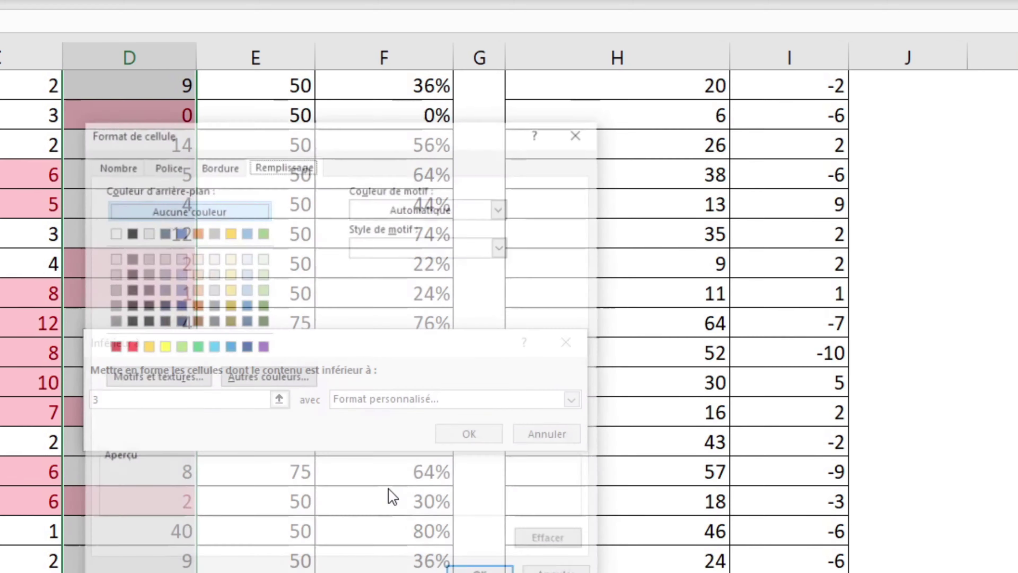
pyautogui.click(165, 164)
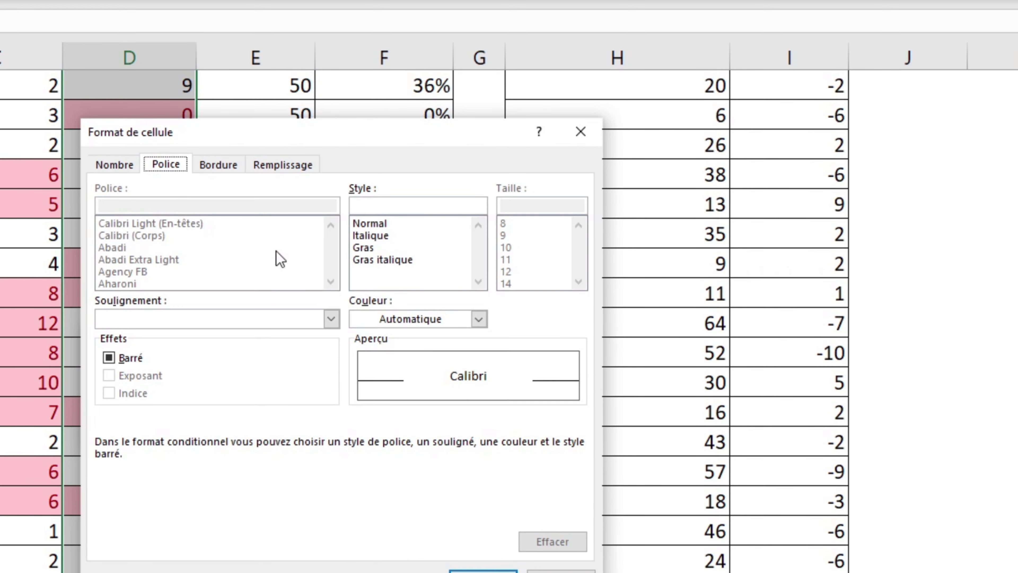
pyautogui.click(361, 247)
pyautogui.click(283, 165)
pyautogui.click(129, 346)
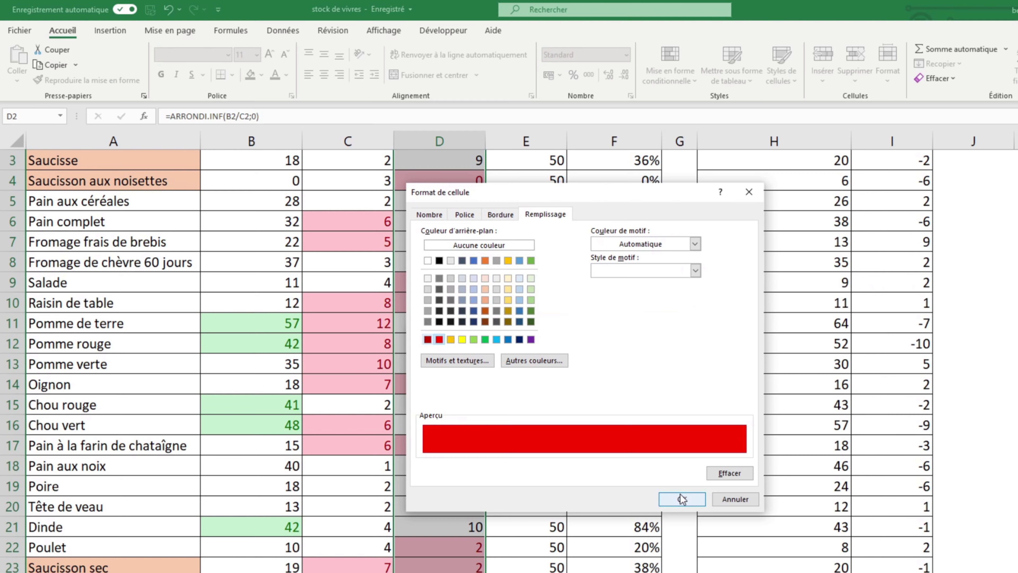
pyautogui.click(681, 498)
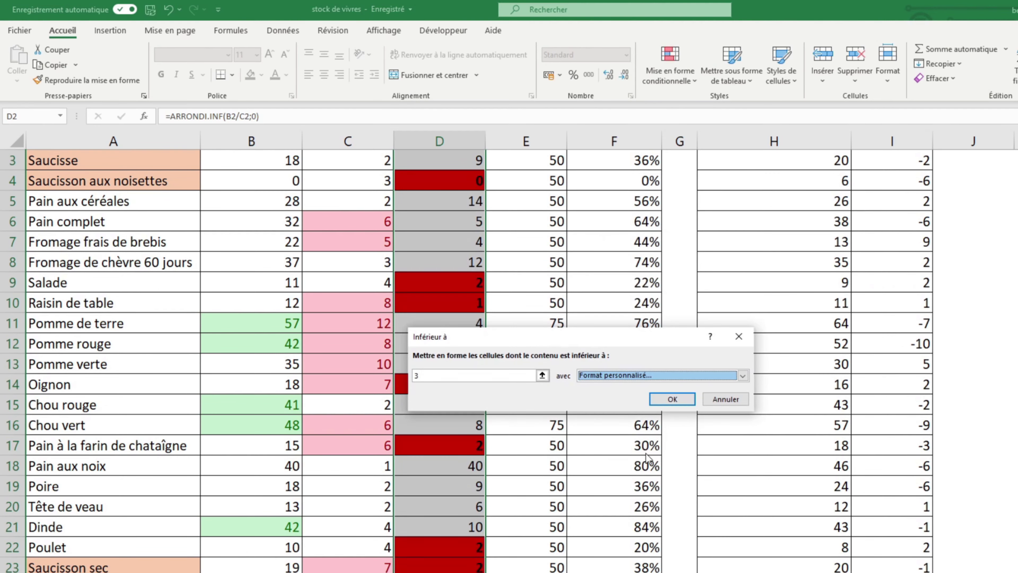
pyautogui.click(673, 394)
pyautogui.click(692, 369)
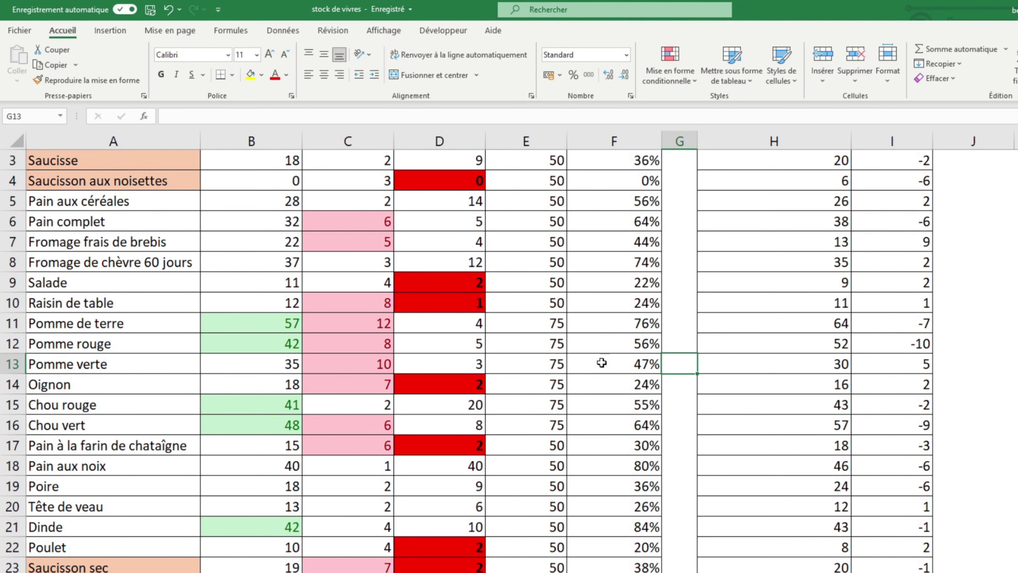
# Apply the green-yellow-red colour scale to the whole % remplissage column, with high values green and low values red
pyautogui.scroll(1, 601, 363)
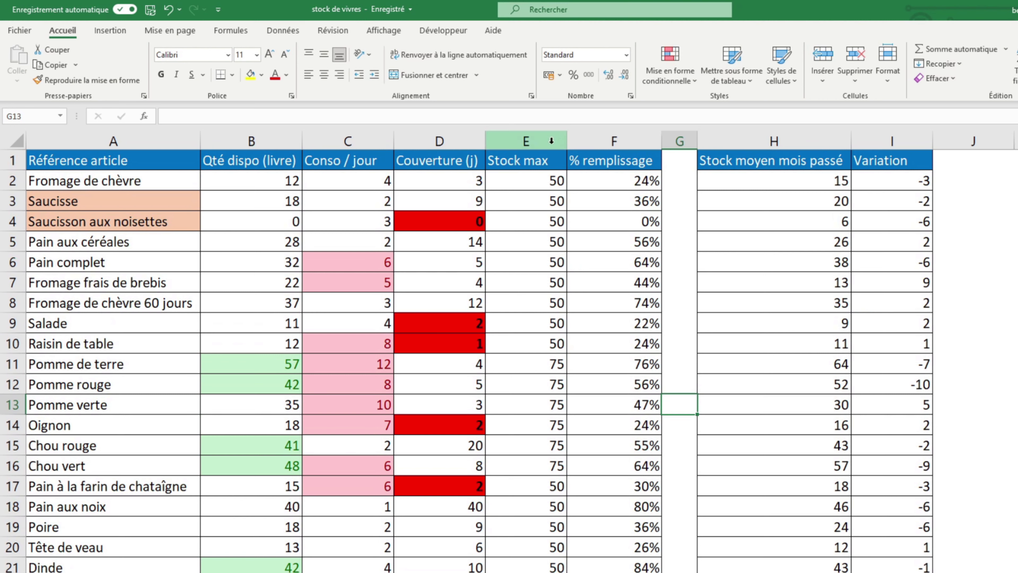
pyautogui.click(614, 136)
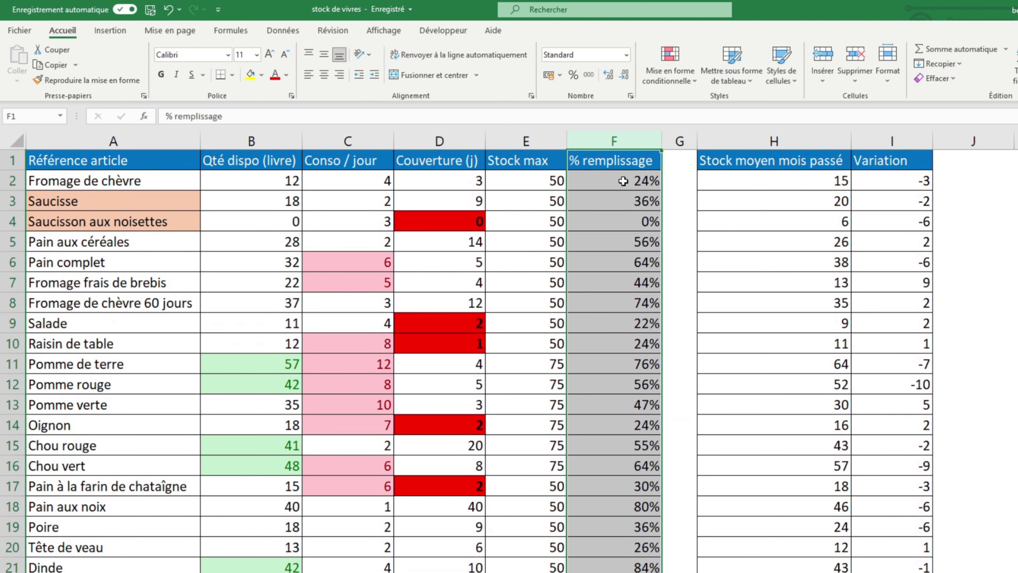
pyautogui.click(599, 183)
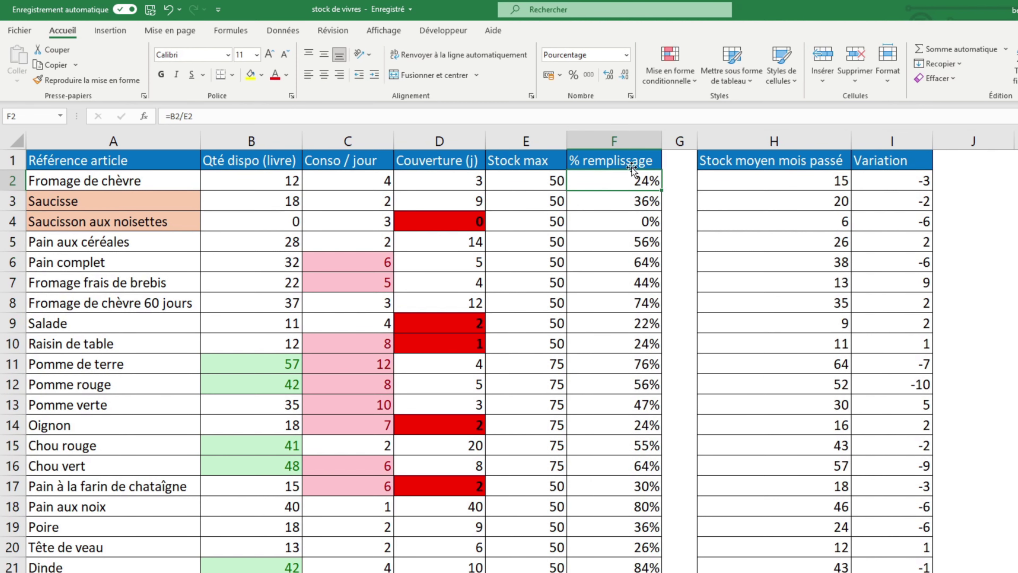
pyautogui.click(636, 145)
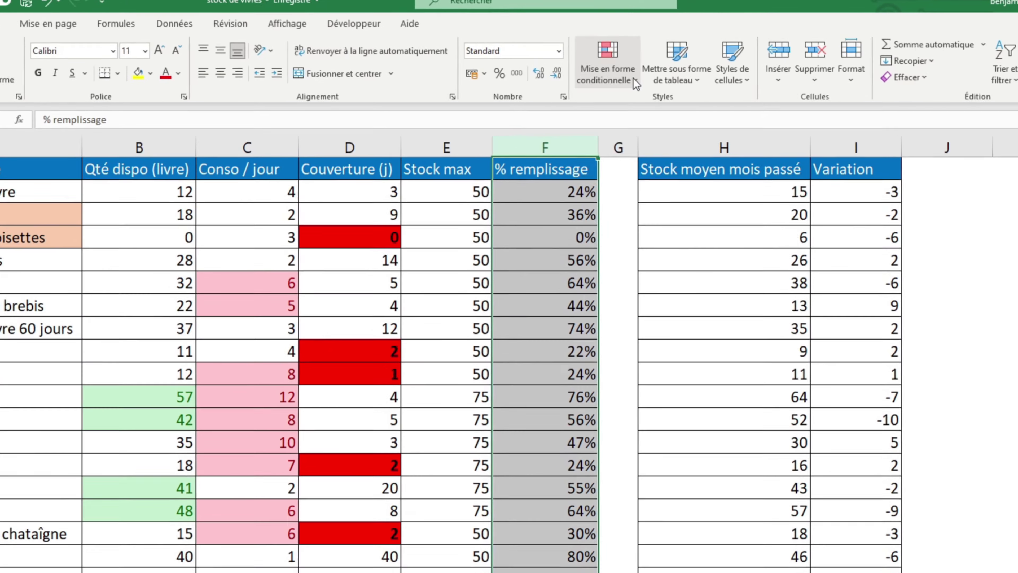
pyautogui.click(669, 65)
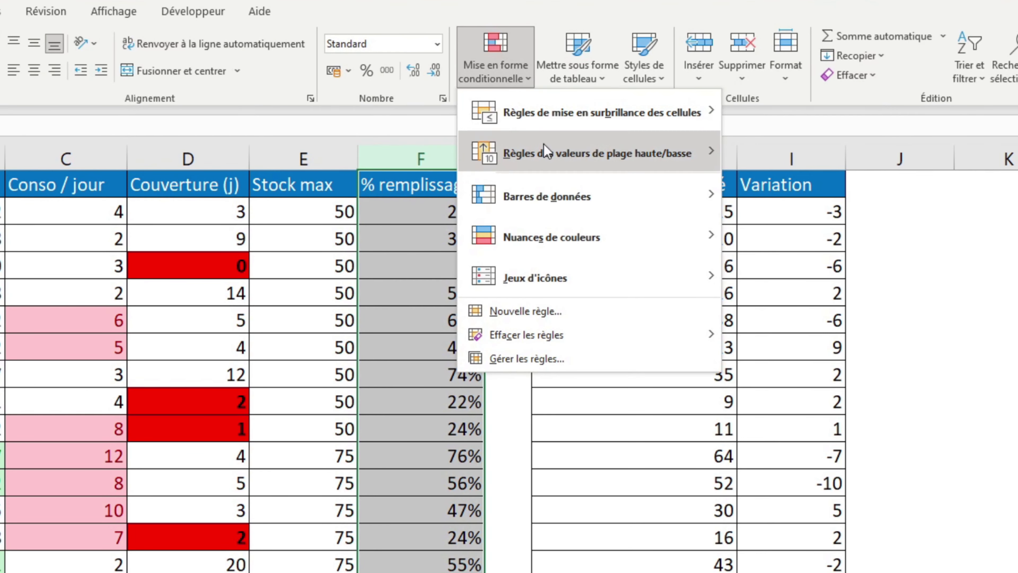
pyautogui.moveTo(553, 245)
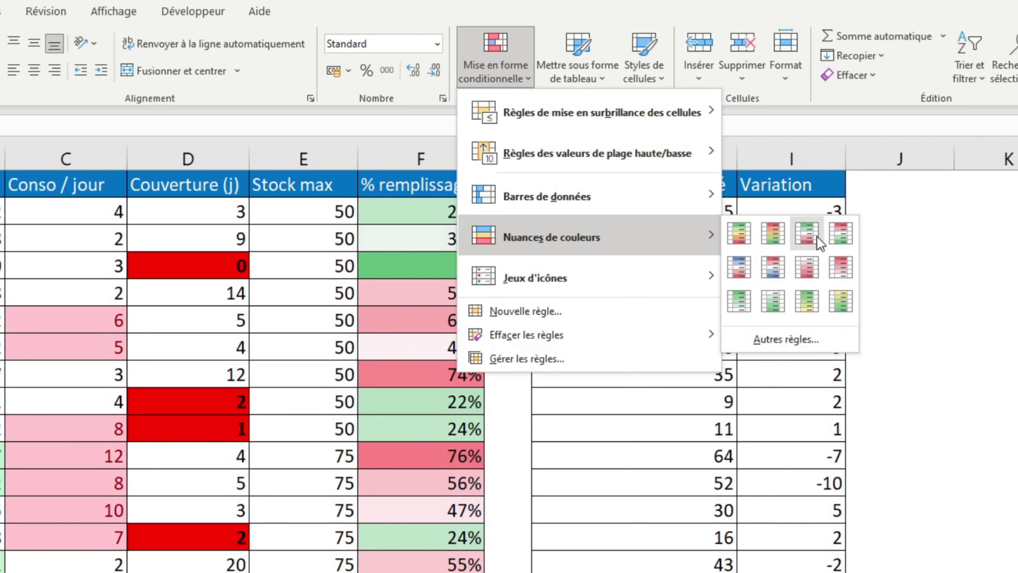
pyautogui.click(759, 246)
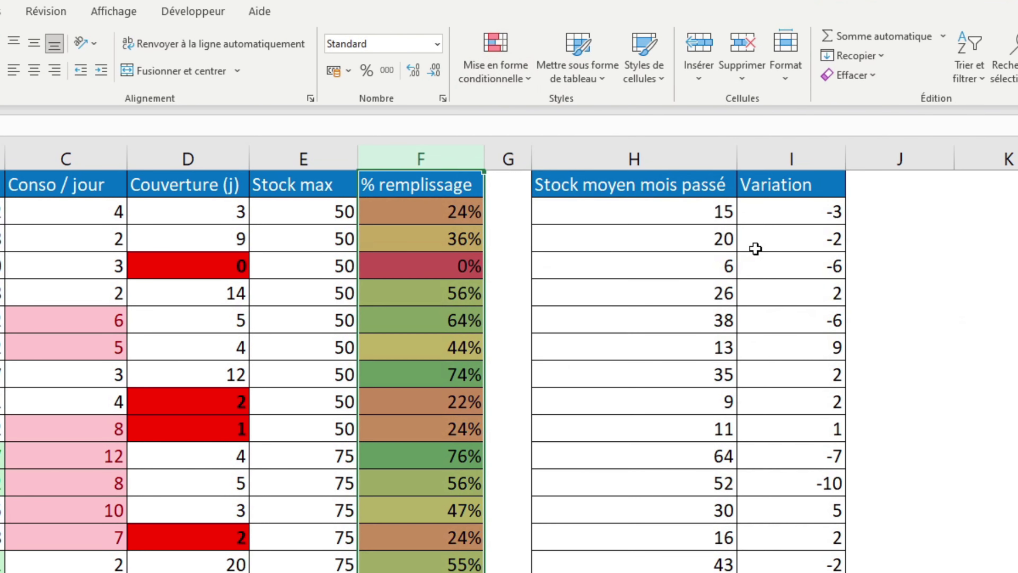
pyautogui.click(617, 289)
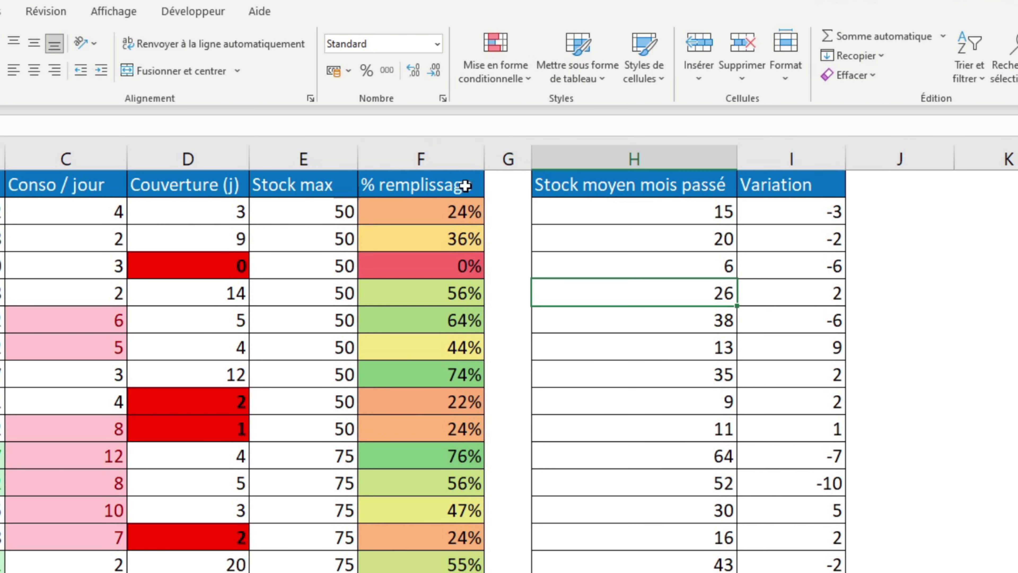
# Add purple gradient-fill data bars to the % remplissage column on top of the colour scale
pyautogui.click(445, 160)
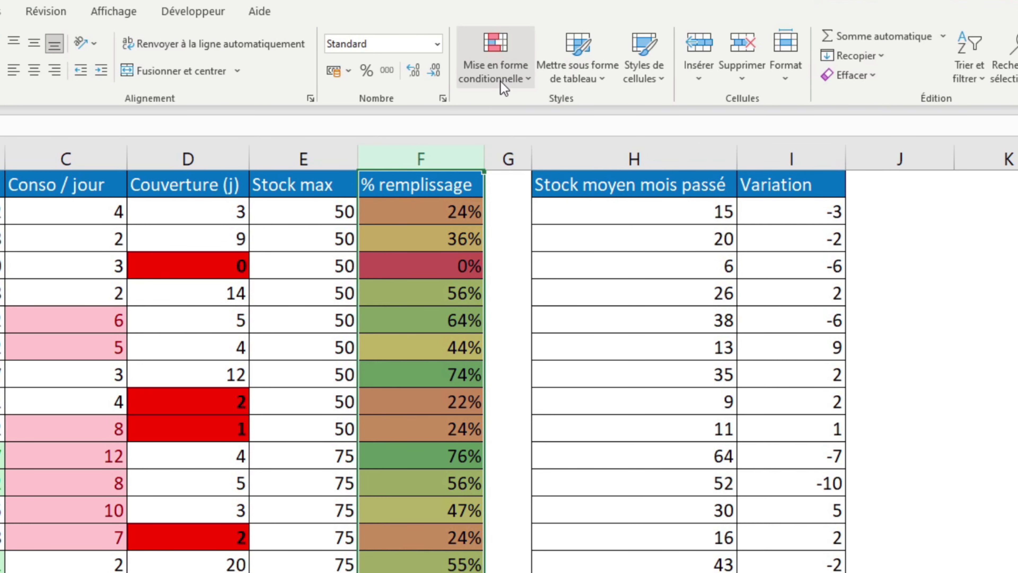
pyautogui.click(504, 87)
pyautogui.moveTo(561, 217)
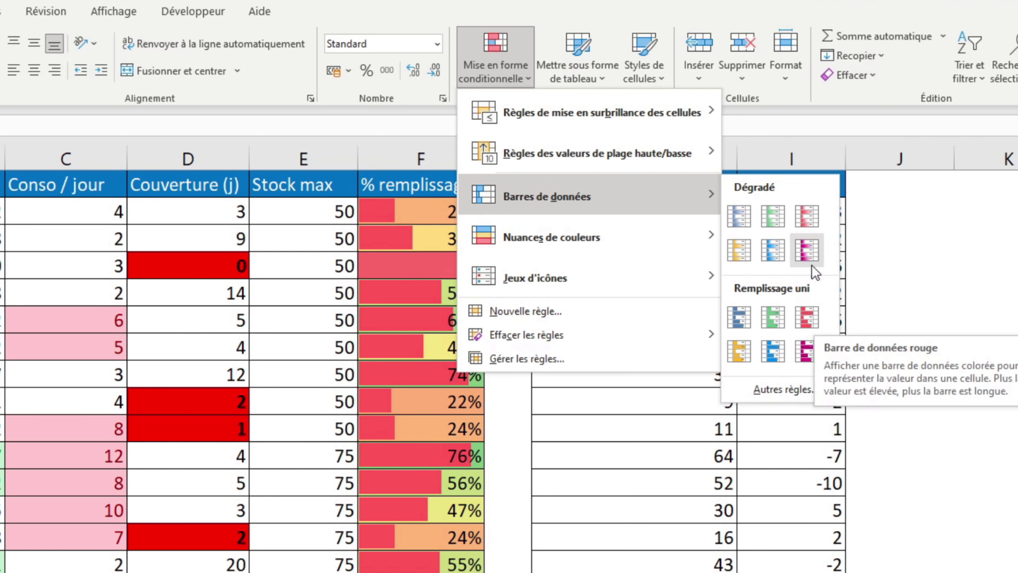
pyautogui.click(808, 252)
pyautogui.click(570, 321)
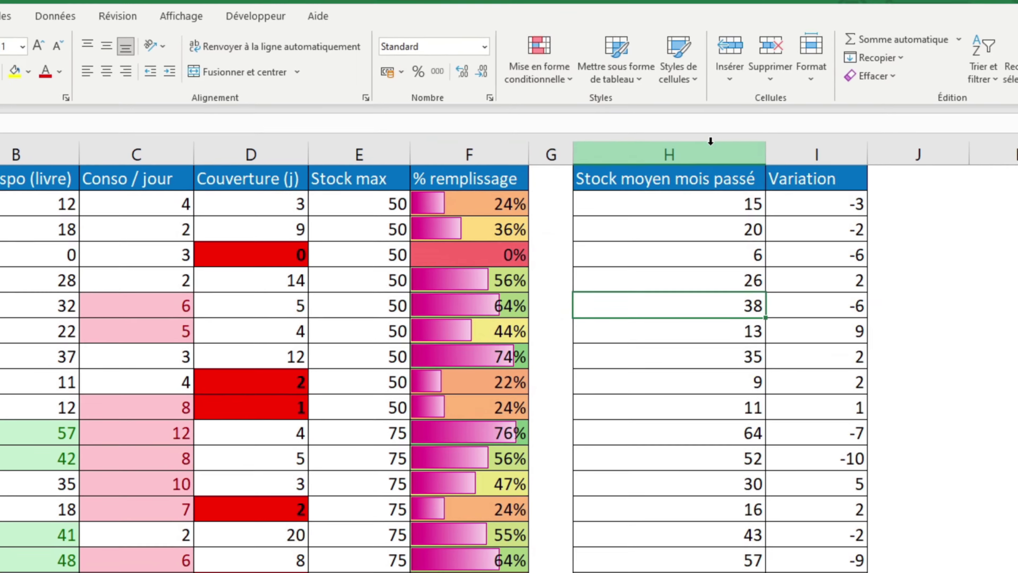
# Examine the Stock moyen mois passé and Variation columns and the cells the first article's variation is calculated from
pyautogui.click(675, 158)
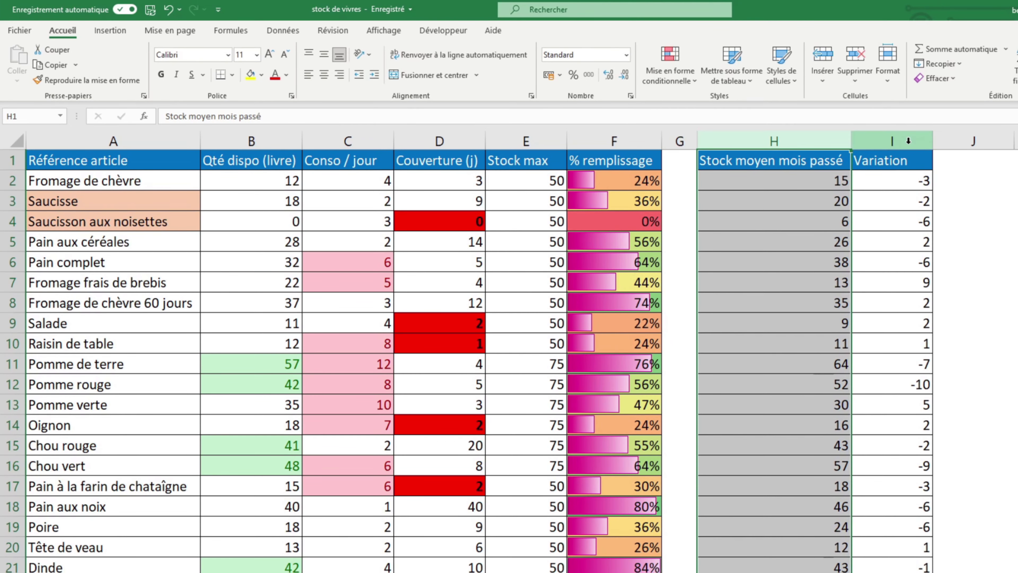
pyautogui.click(908, 140)
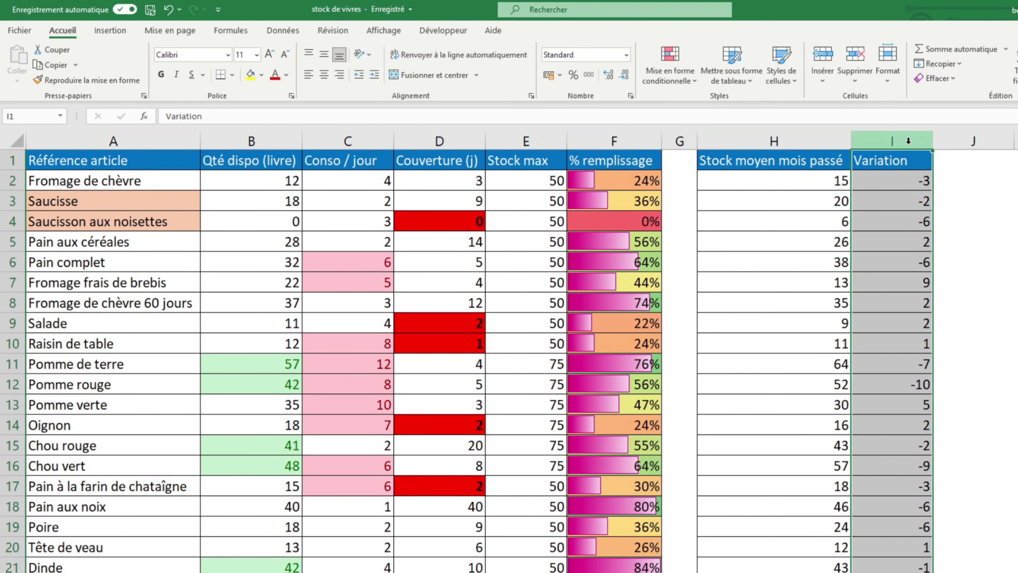
pyautogui.click(962, 182)
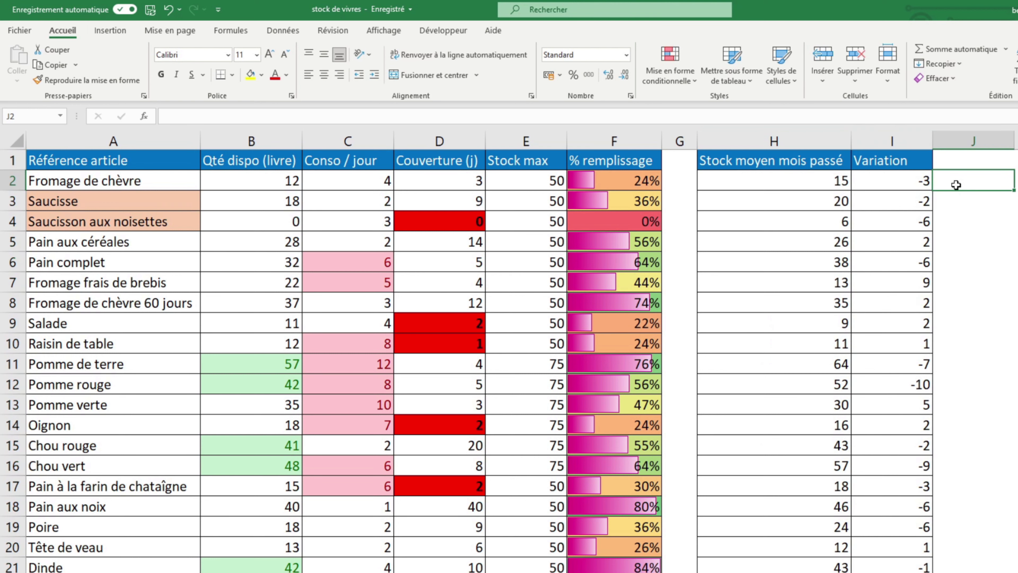
pyautogui.click(805, 183)
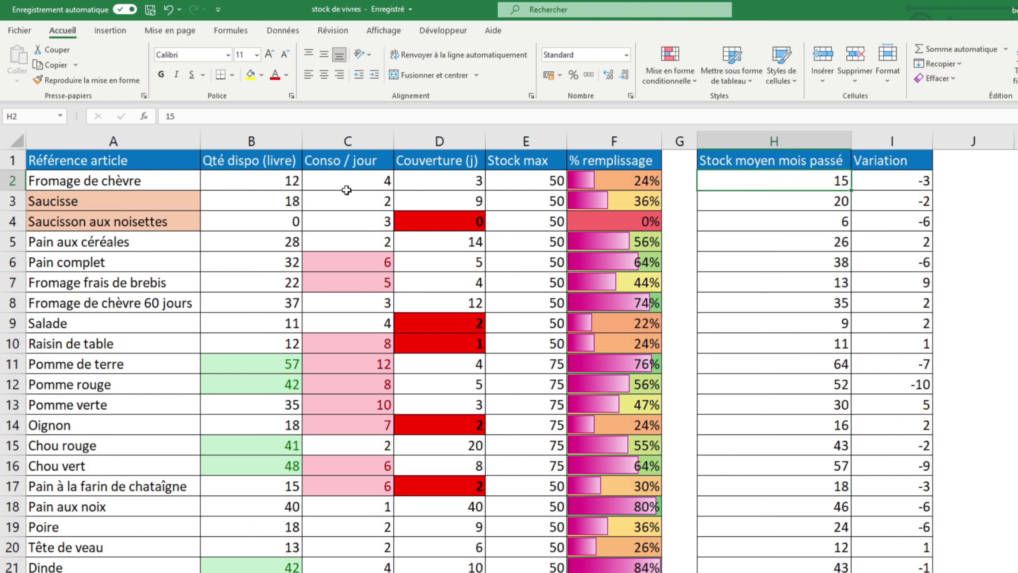
pyautogui.click(248, 177)
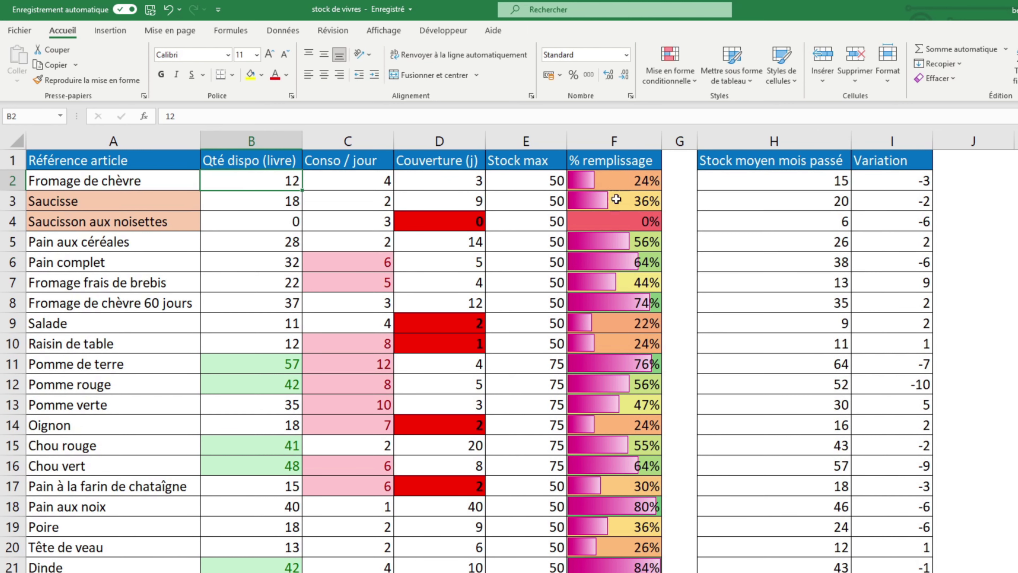
pyautogui.click(916, 186)
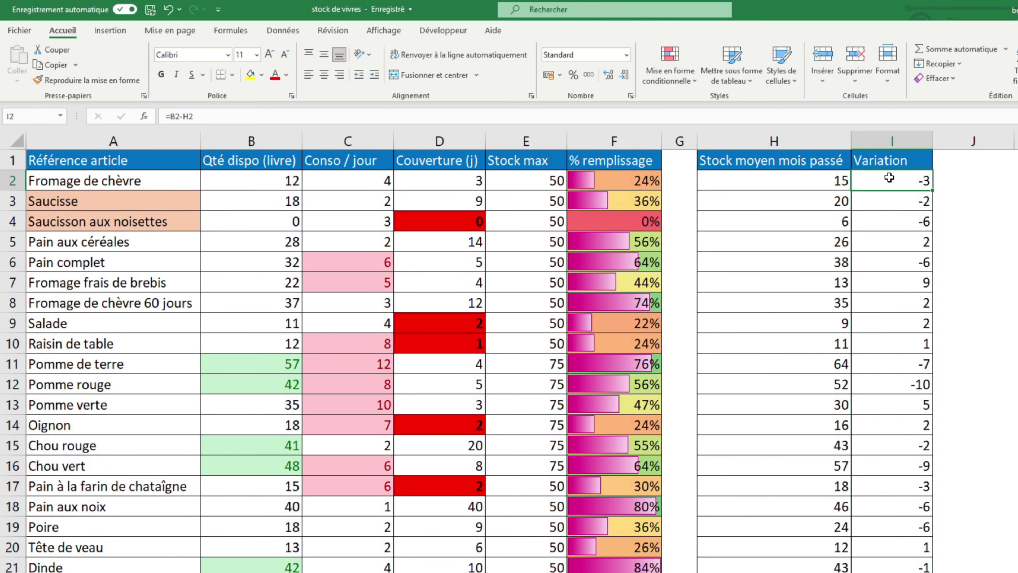
# Apply the directional icon set with four coloured arrows to the whole Variation column
pyautogui.click(894, 138)
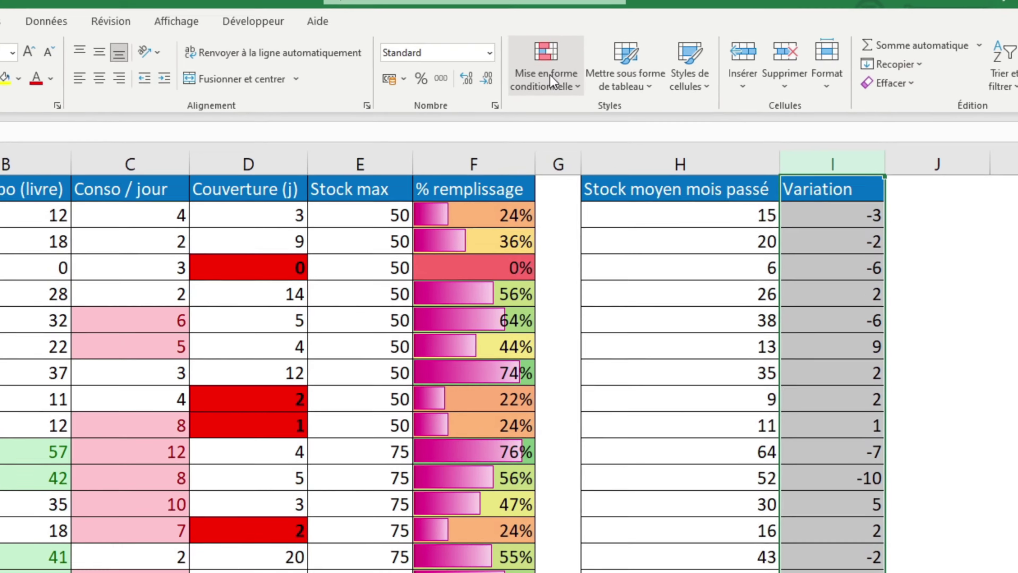
pyautogui.click(674, 75)
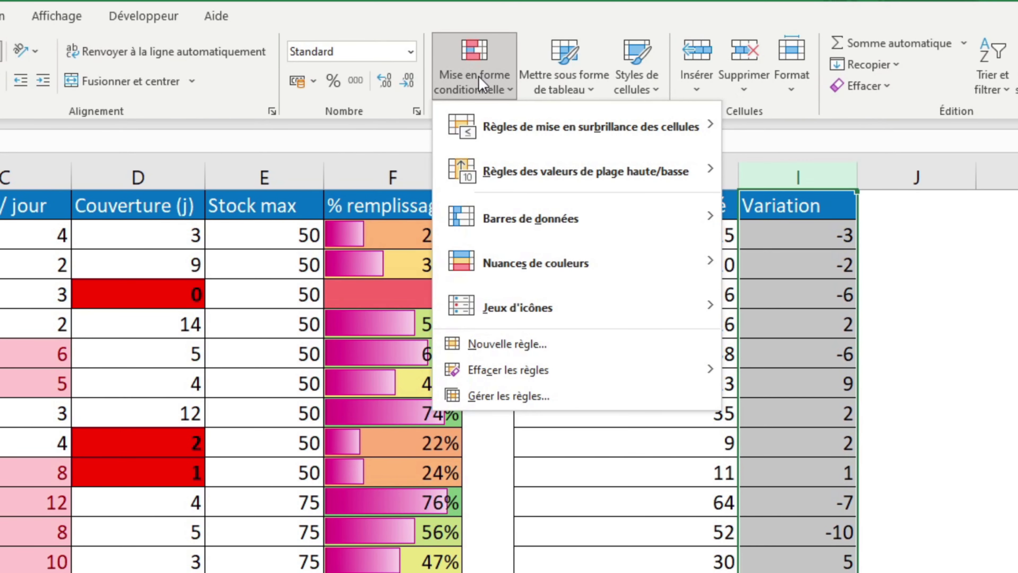
pyautogui.moveTo(587, 304)
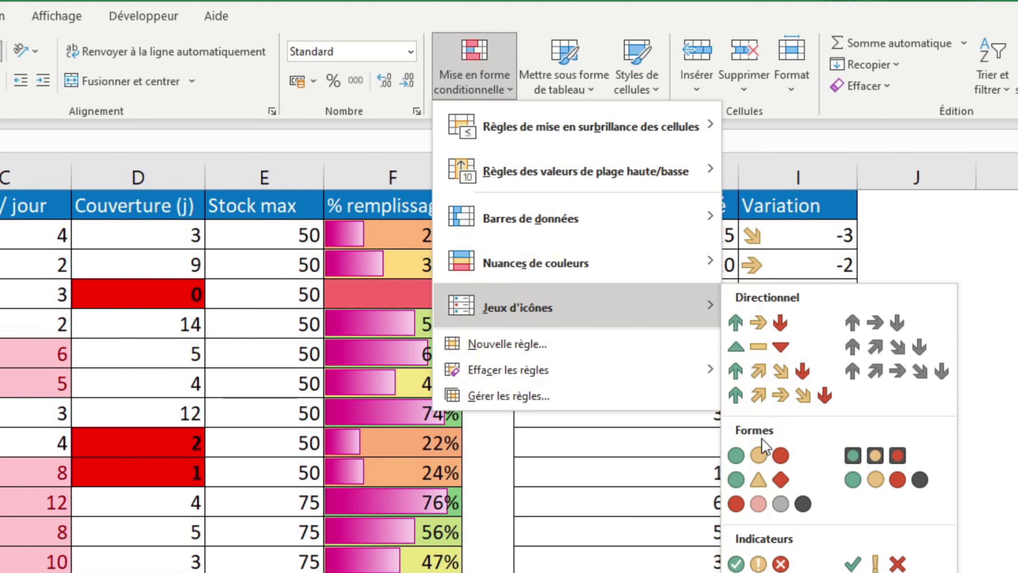
pyautogui.click(768, 373)
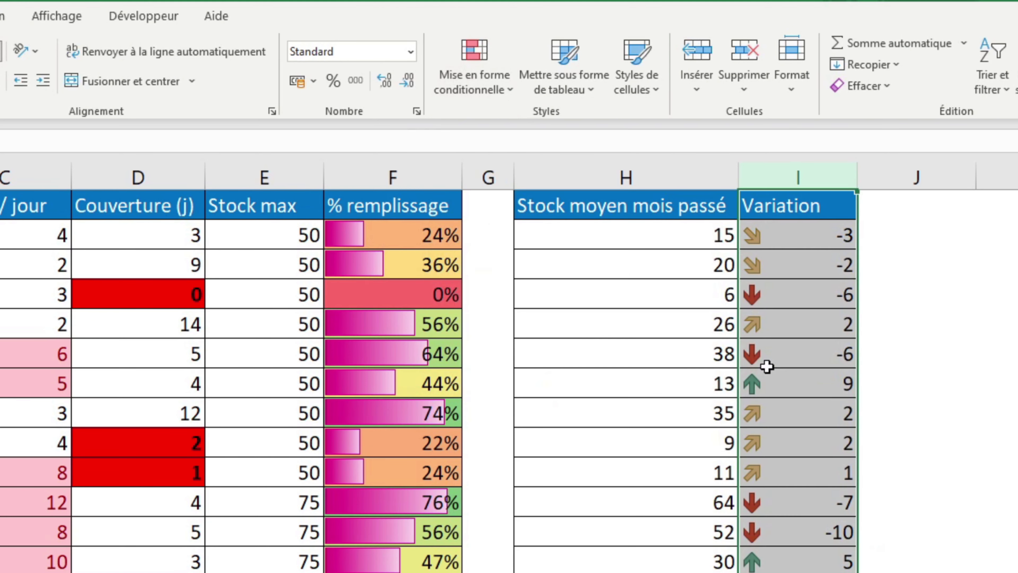
pyautogui.click(913, 299)
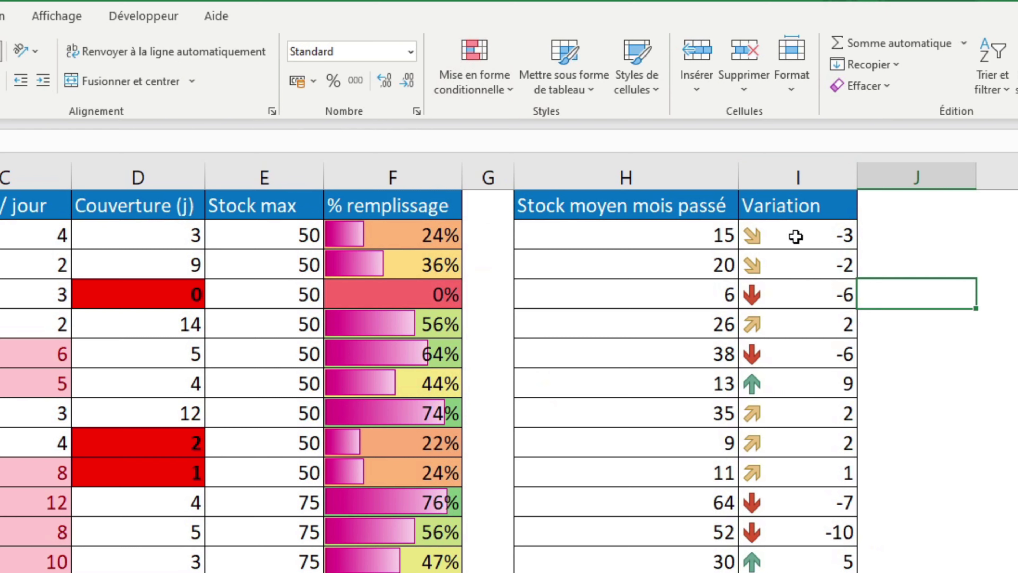
# Add a green-yellow colour scale to the Variation column, with high values green and low values yellow
pyautogui.click(798, 177)
pyautogui.click(486, 86)
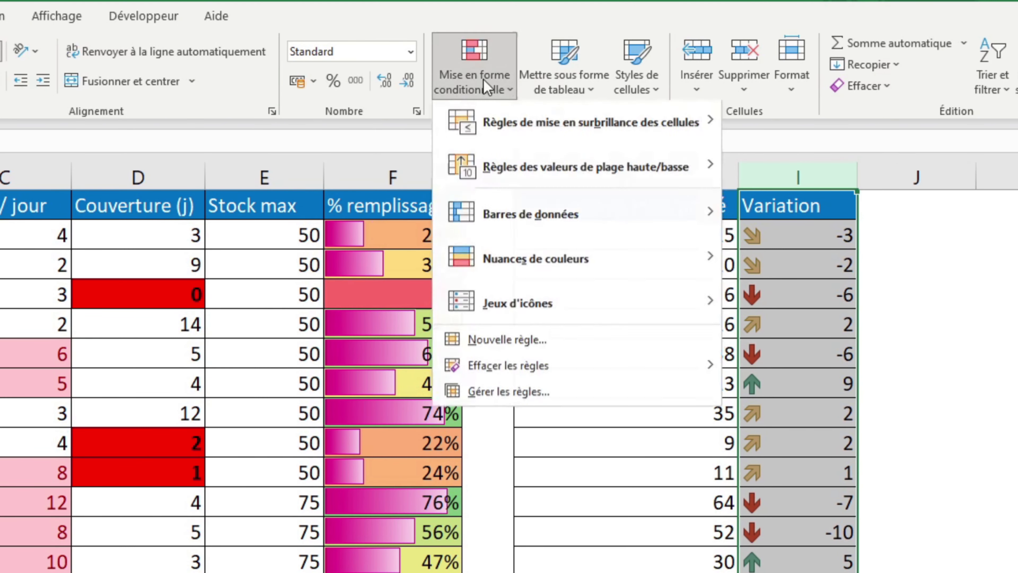
pyautogui.moveTo(554, 273)
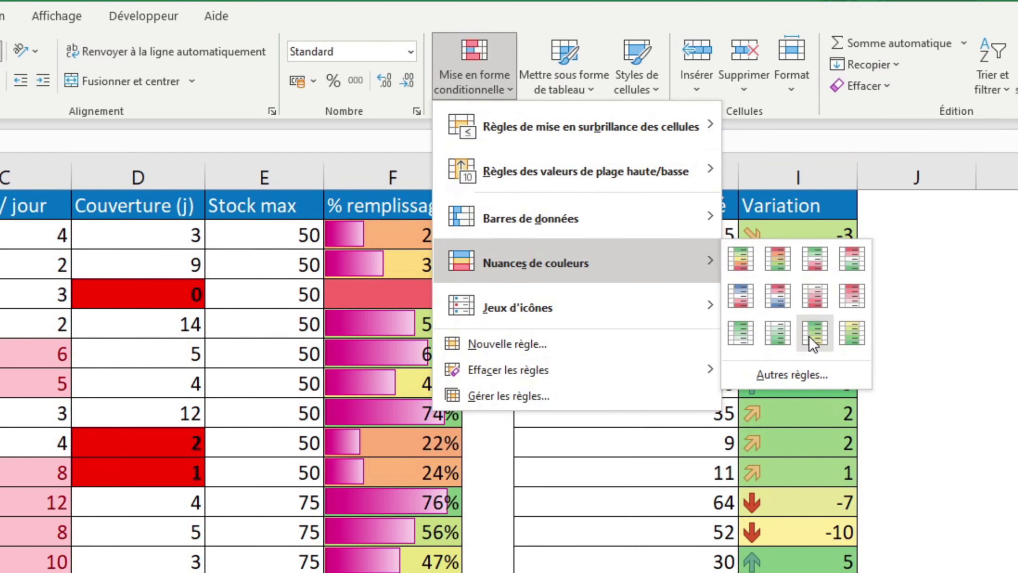
pyautogui.click(852, 332)
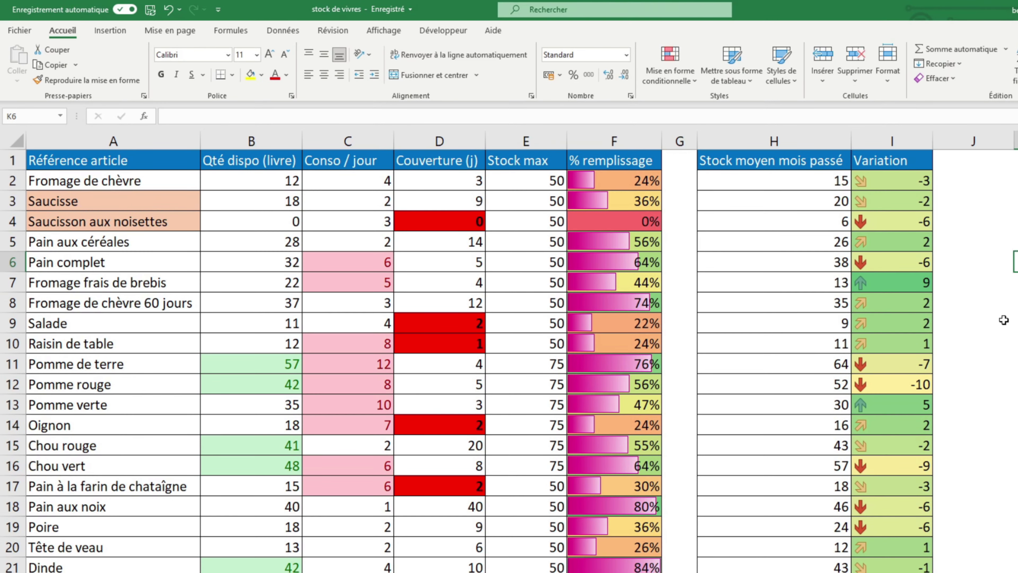
# Review the rule types offered for a new conditional formatting rule, without creating one
pyautogui.click(694, 81)
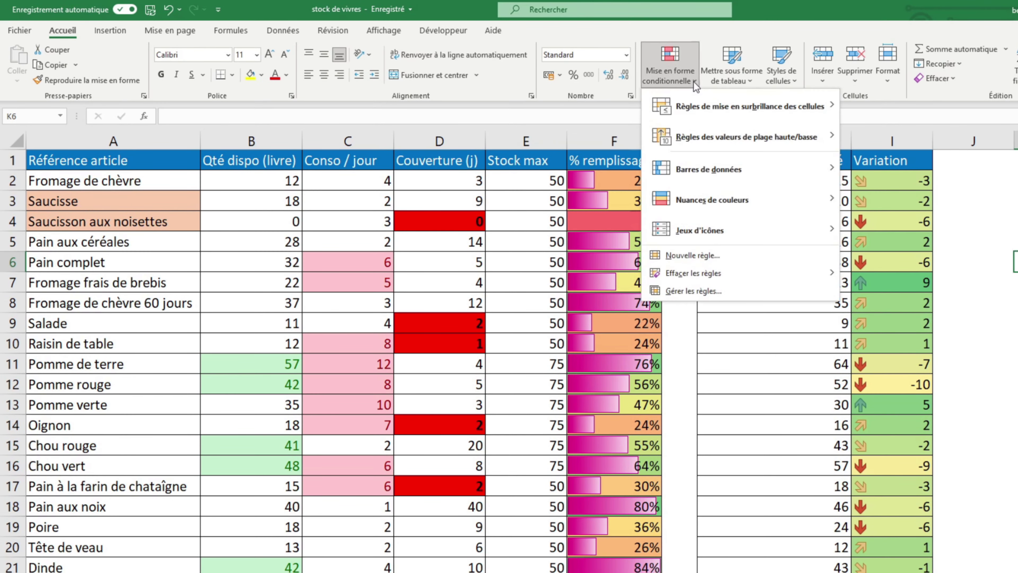
pyautogui.click(713, 256)
pyautogui.click(522, 304)
pyautogui.click(520, 318)
pyautogui.click(523, 332)
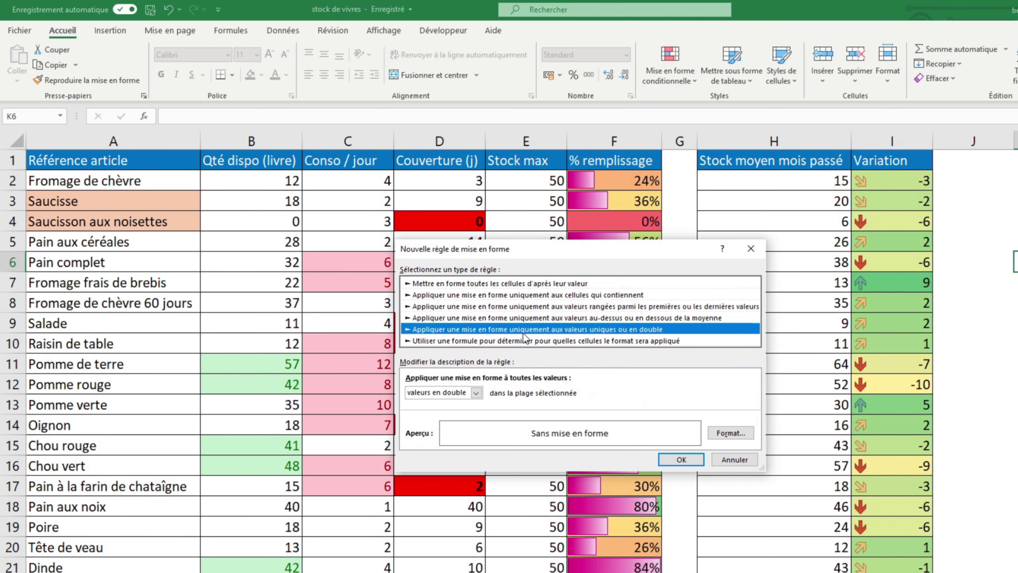
pyautogui.click(558, 314)
pyautogui.click(728, 460)
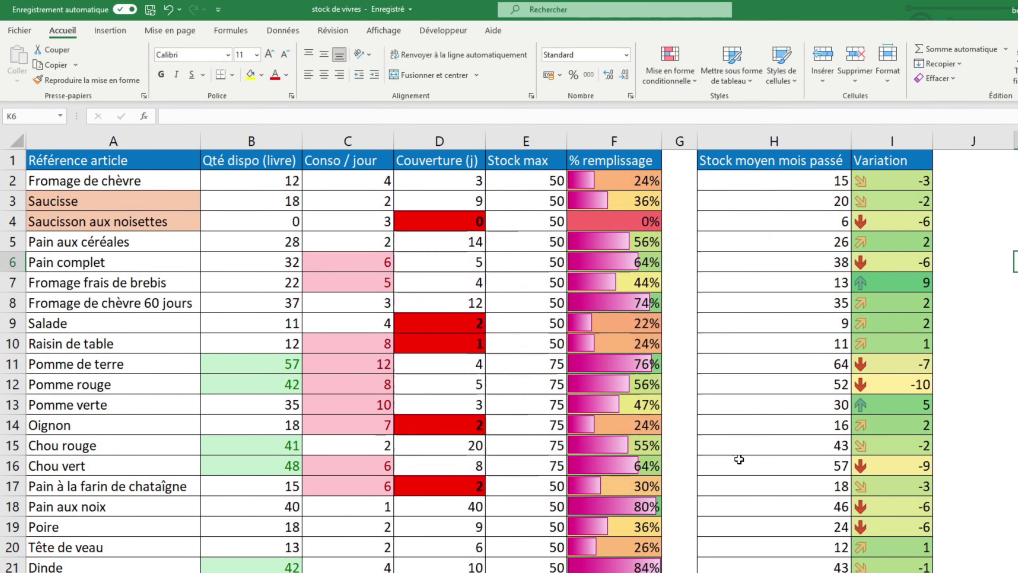